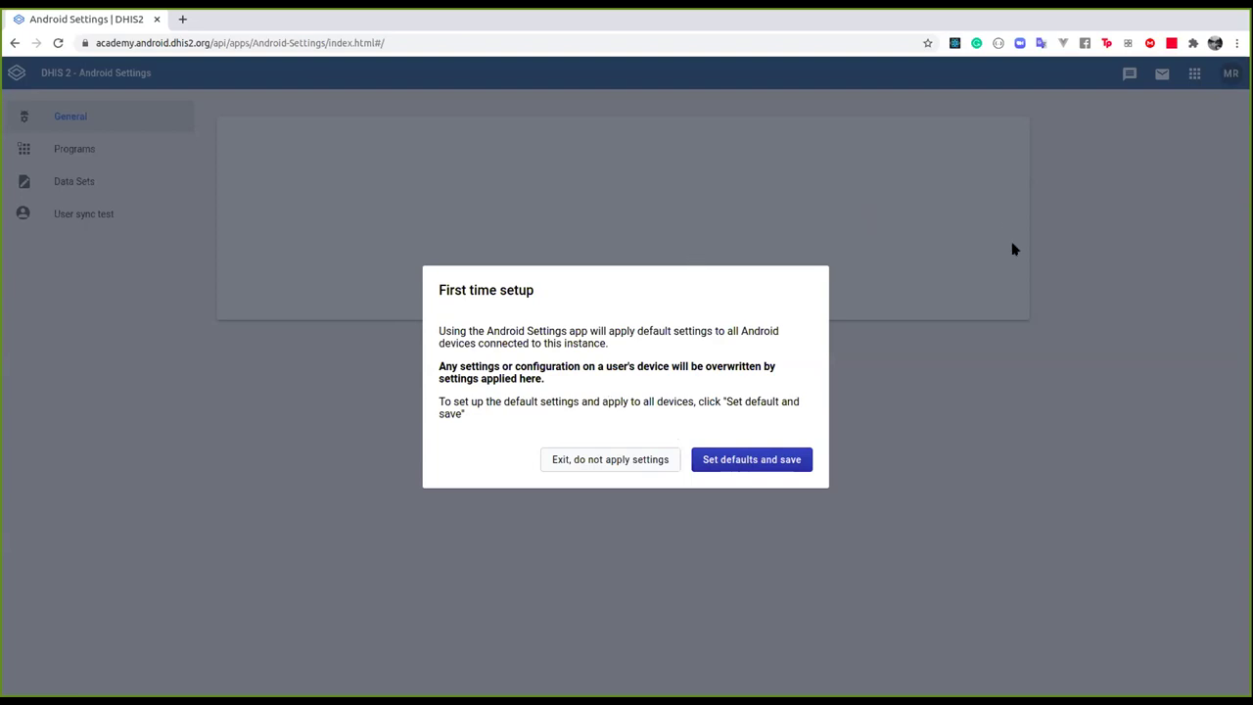
Apply and save the default settings, then set the metadata sync frequency to 7d.
left_click(738, 467)
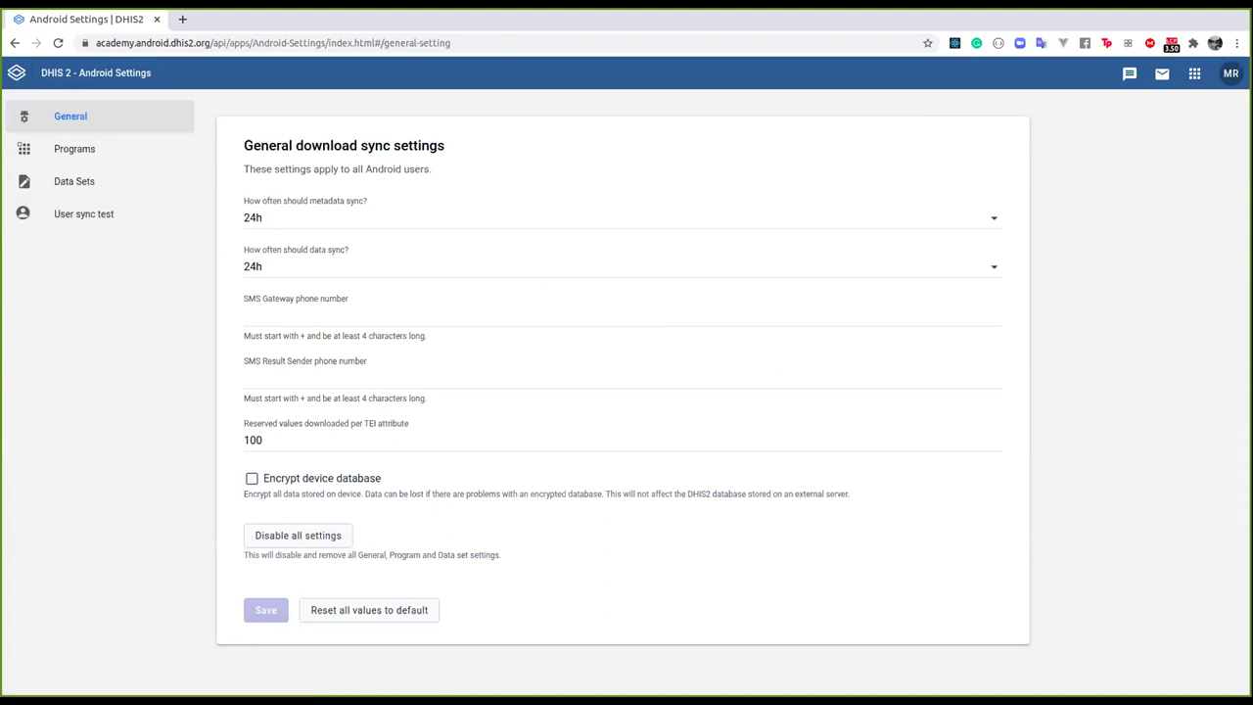
left_click(306, 218)
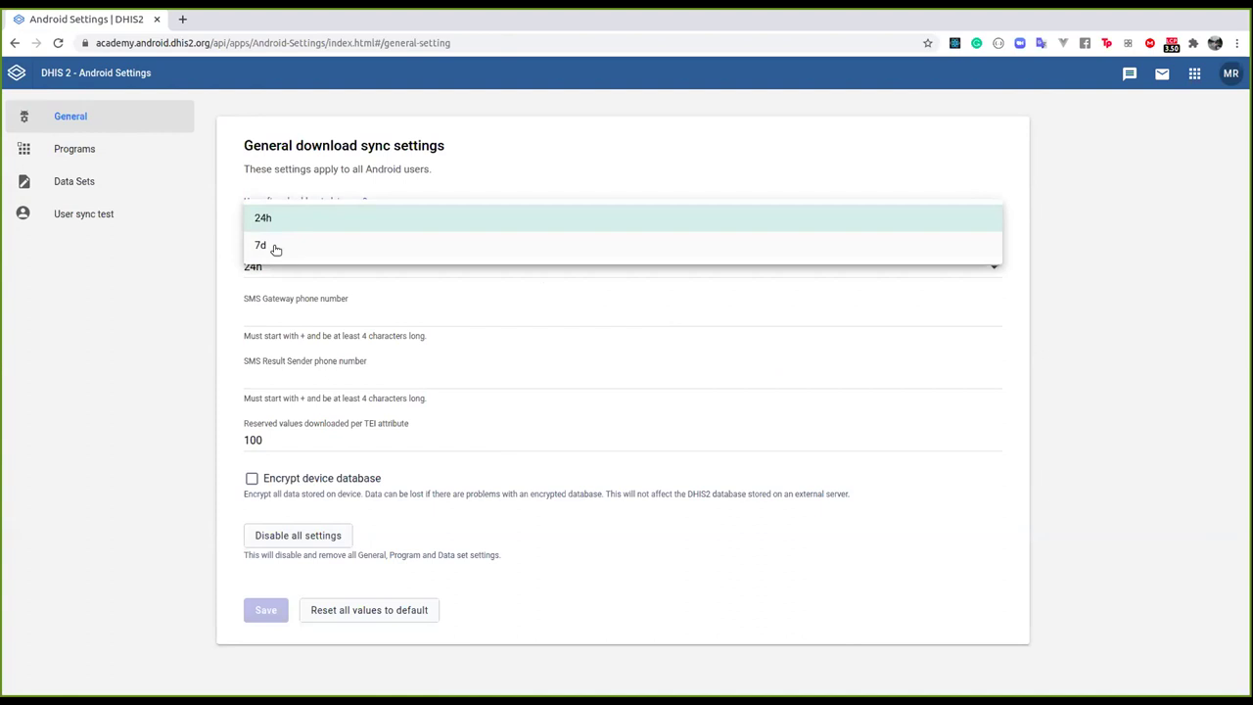
left_click(273, 247)
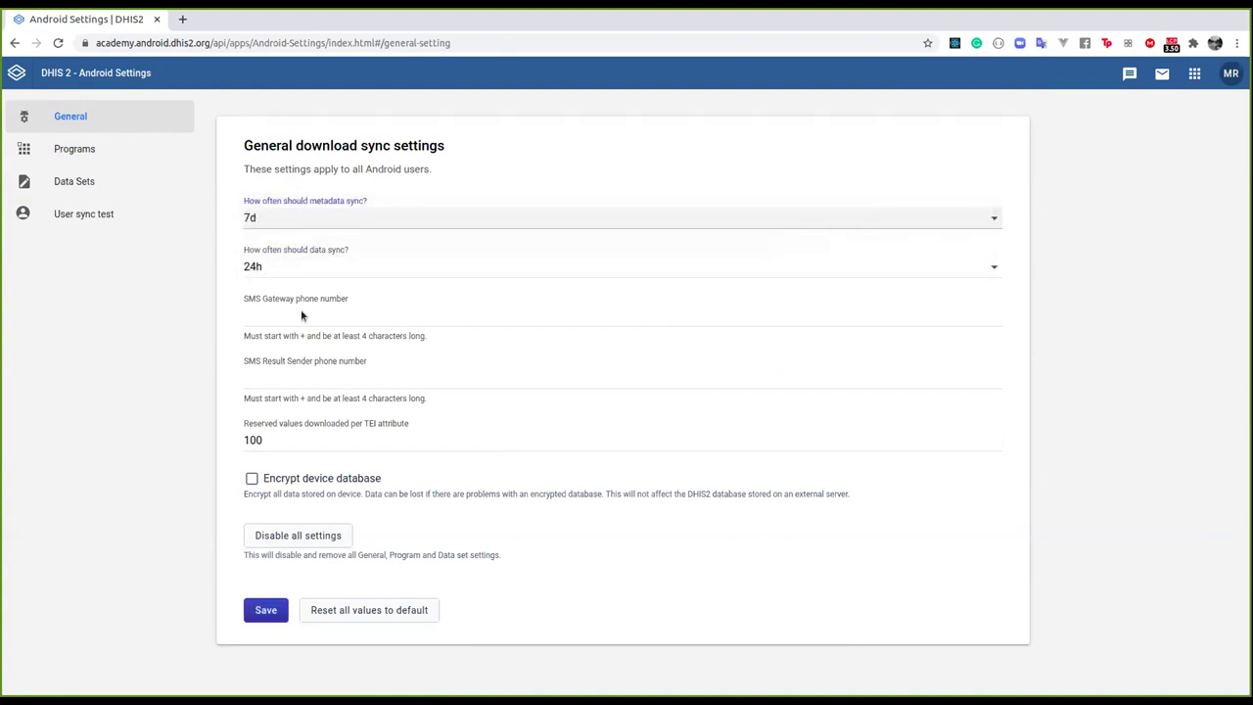
Enter the SMS Result Sender phone number and set the reserved values downloaded per TEI attribute to 80.
left_click(282, 378)
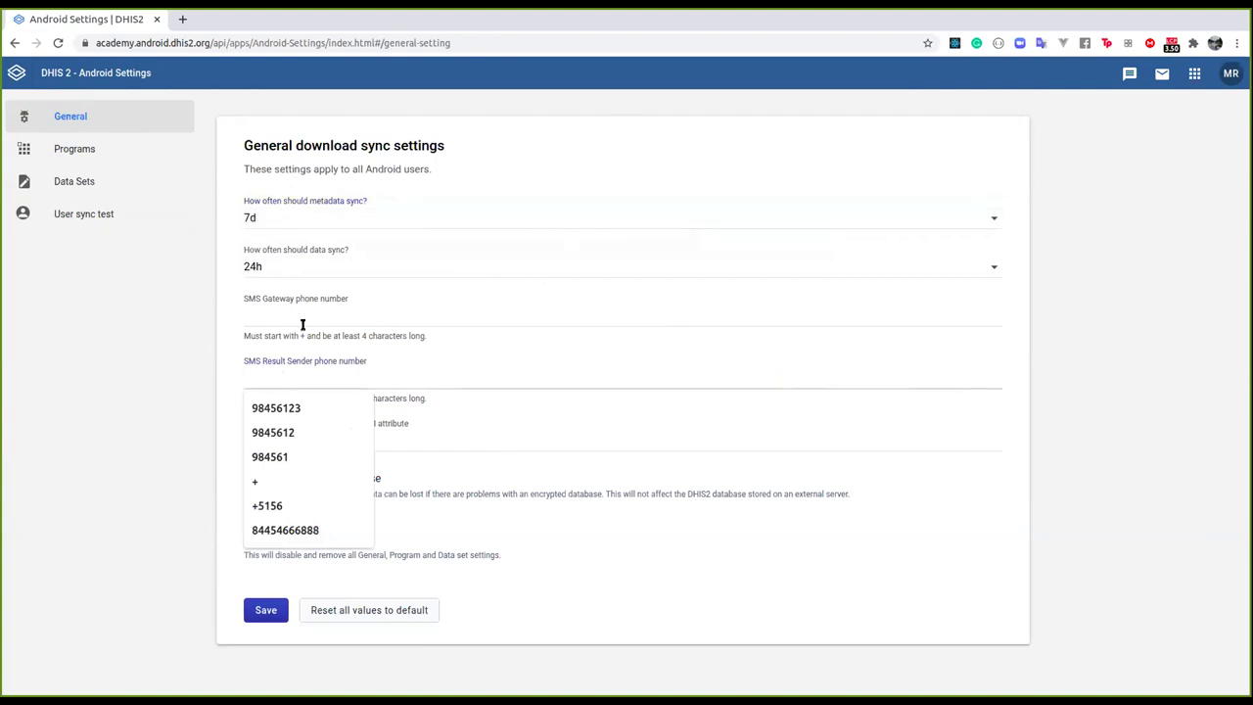
type("+95486655")
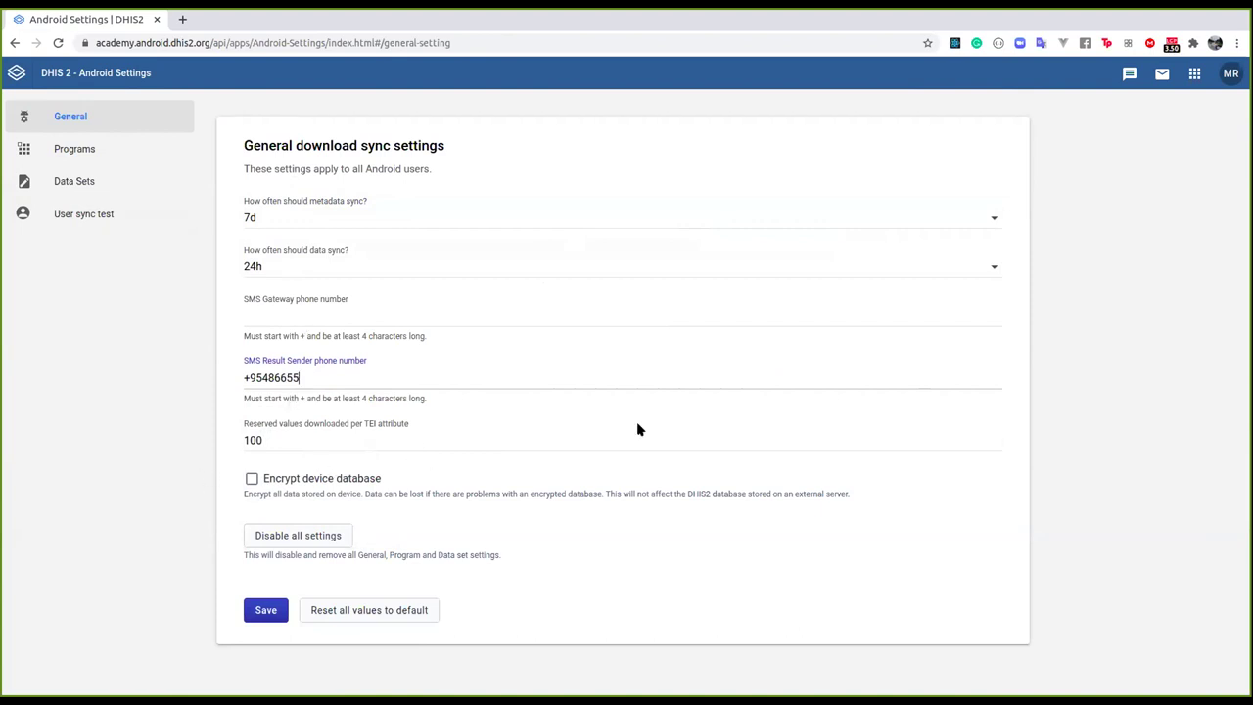
left_click(991, 437)
key("ctrl+a")
type("80")
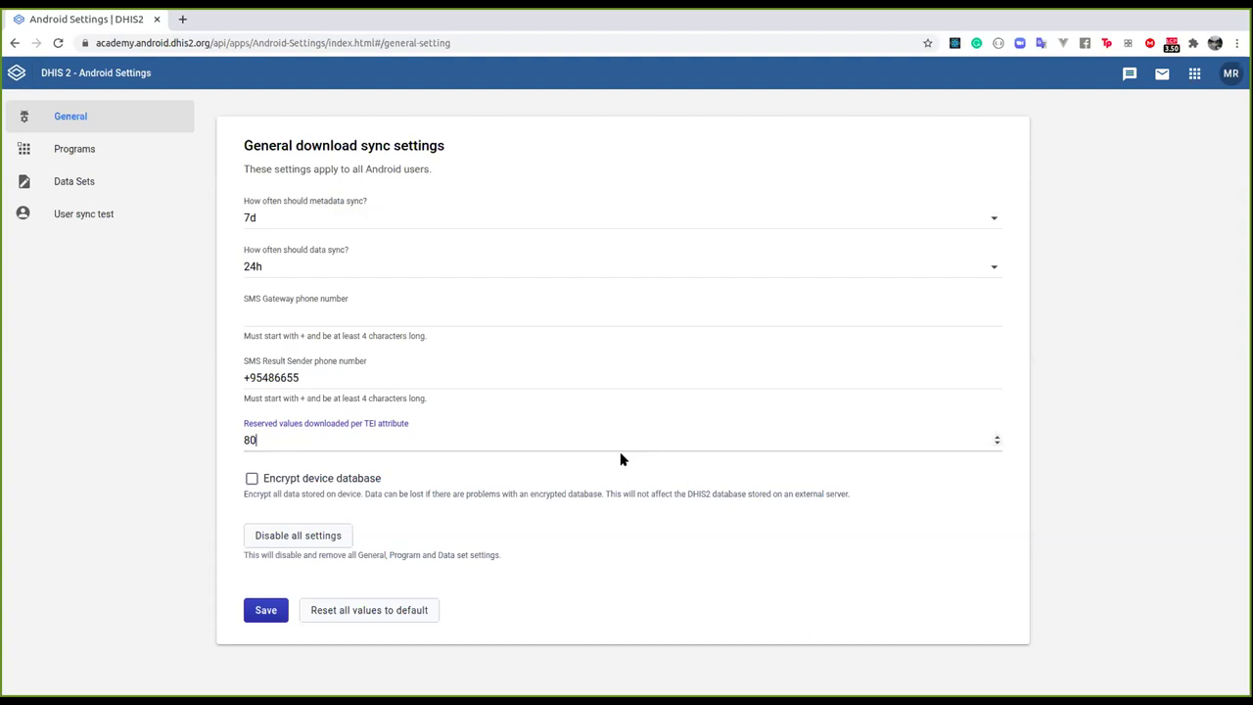
Enable encryption of the device database and save the general settings in the DataStore.
left_click(252, 479)
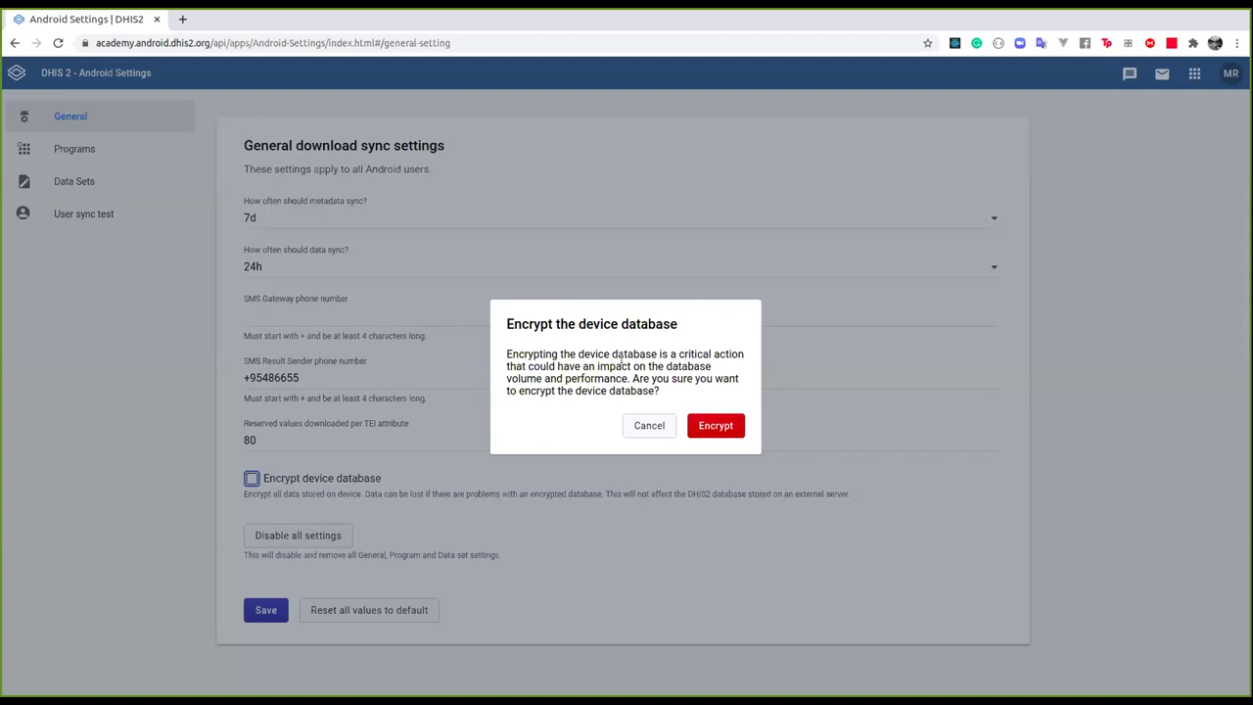
left_click(707, 427)
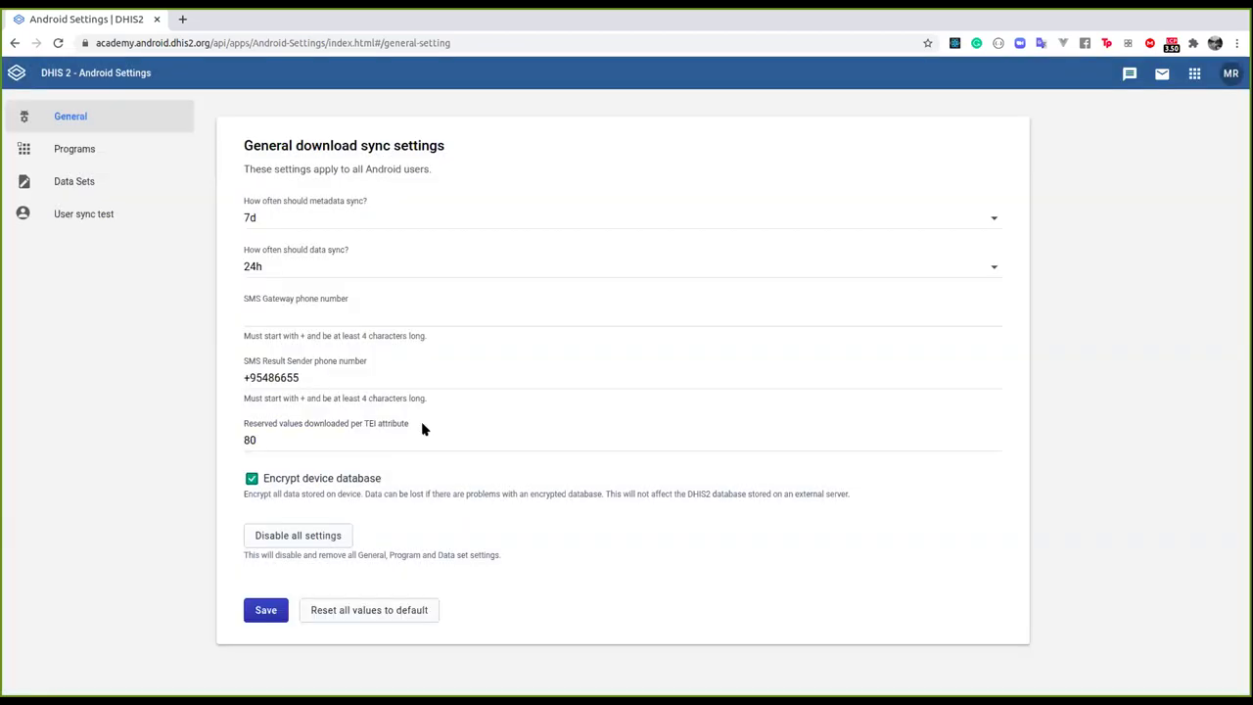
left_click(252, 611)
left_click(251, 612)
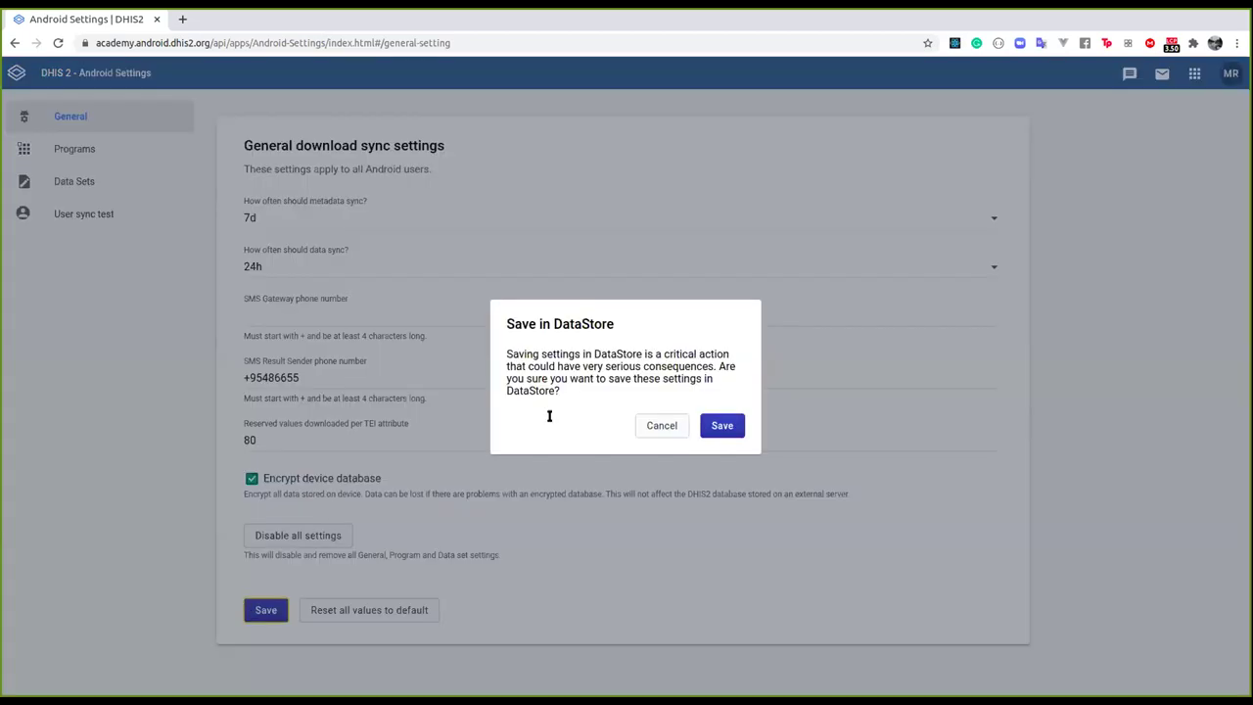
left_click(724, 431)
left_click(722, 428)
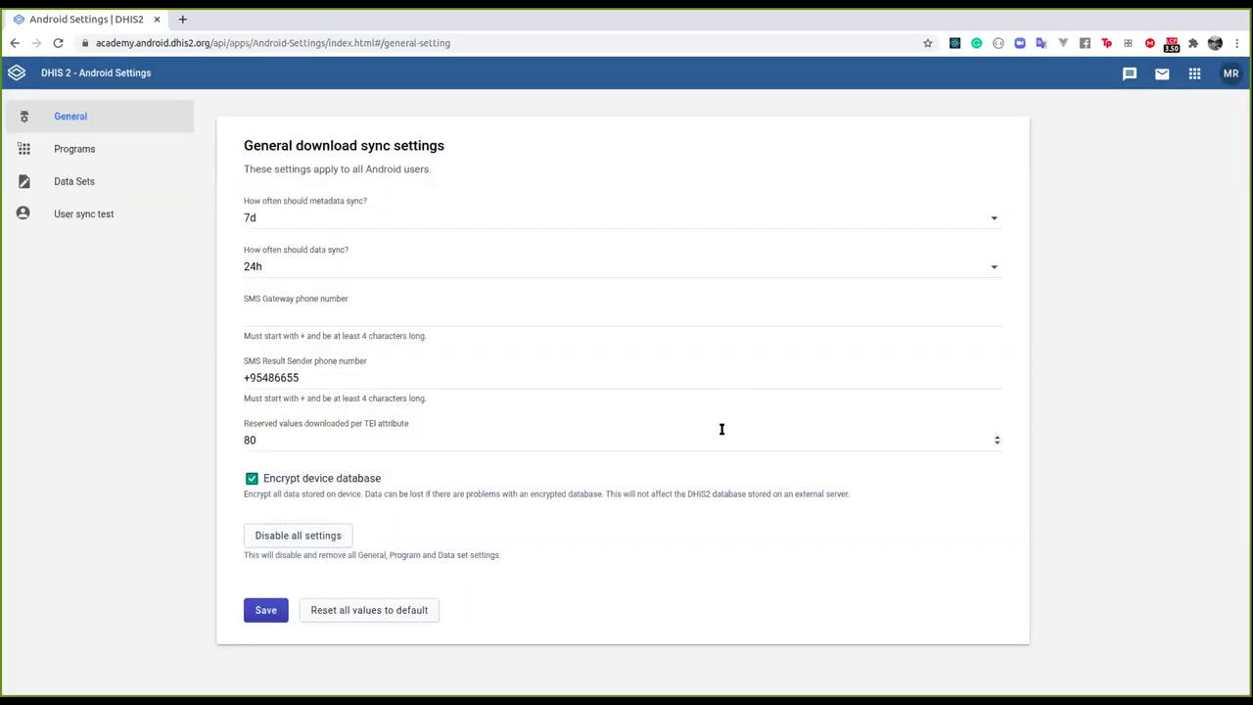
Set the setting level of the Programs global download sync settings to Per Org Unit.
left_click(134, 146)
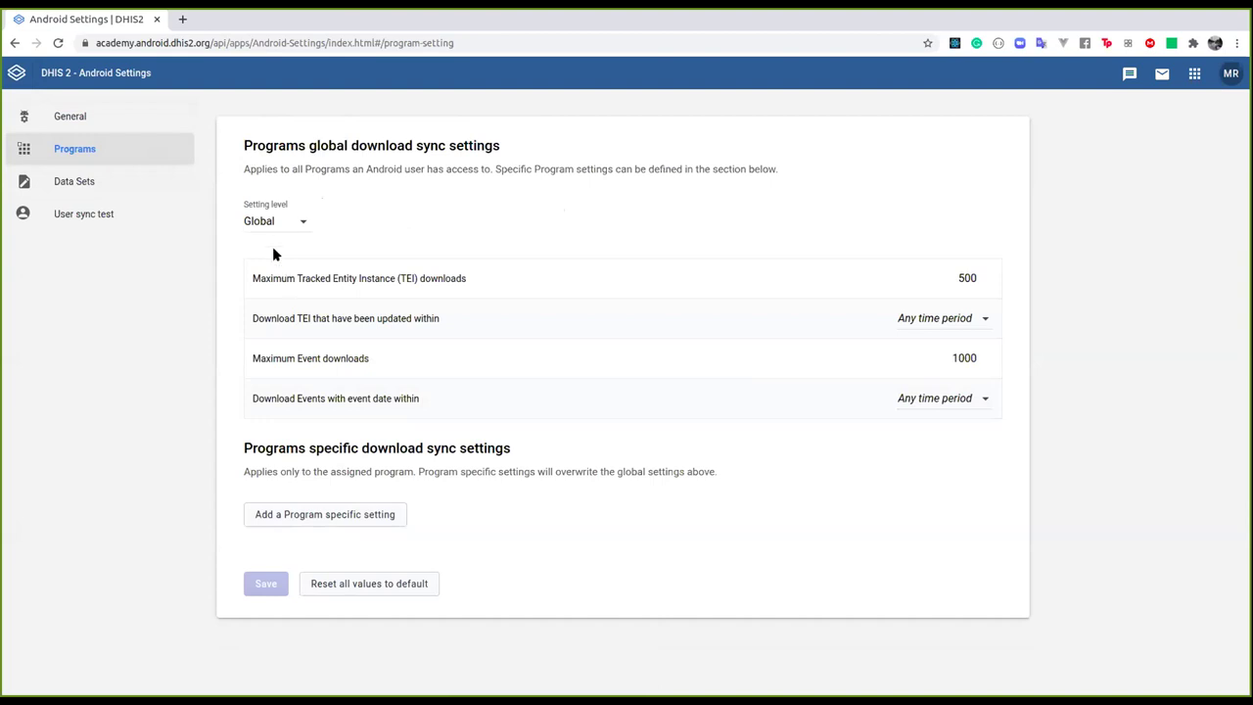
left_click(277, 223)
left_click(280, 250)
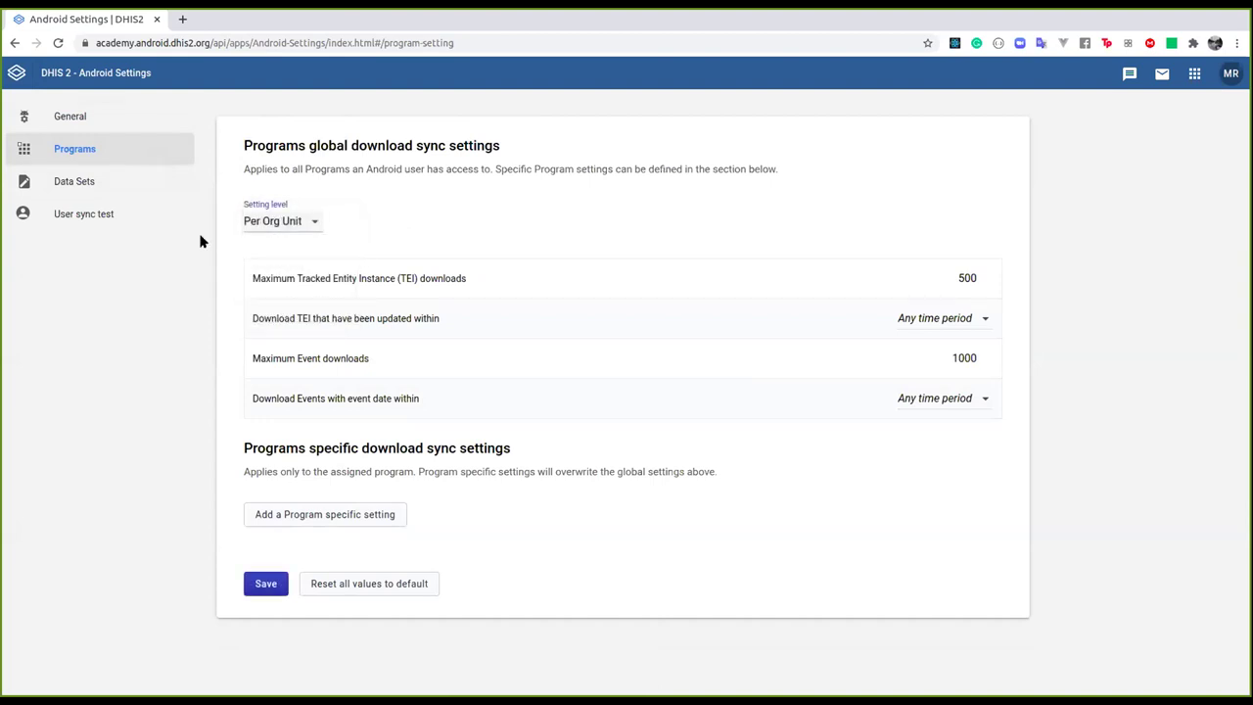
Add a program-specific setting for COVID-19 Cases (events) with setting level Per Org Unit and maximum event downloads of 980.
left_click(305, 513)
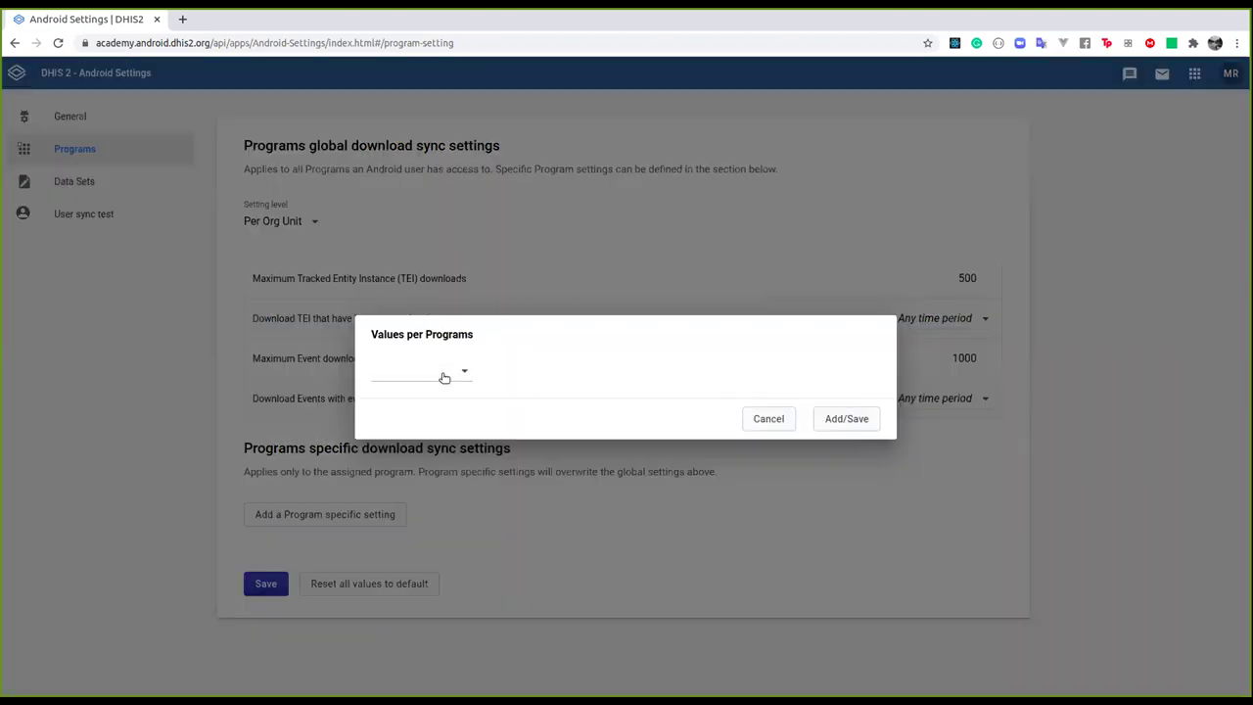
left_click(442, 374)
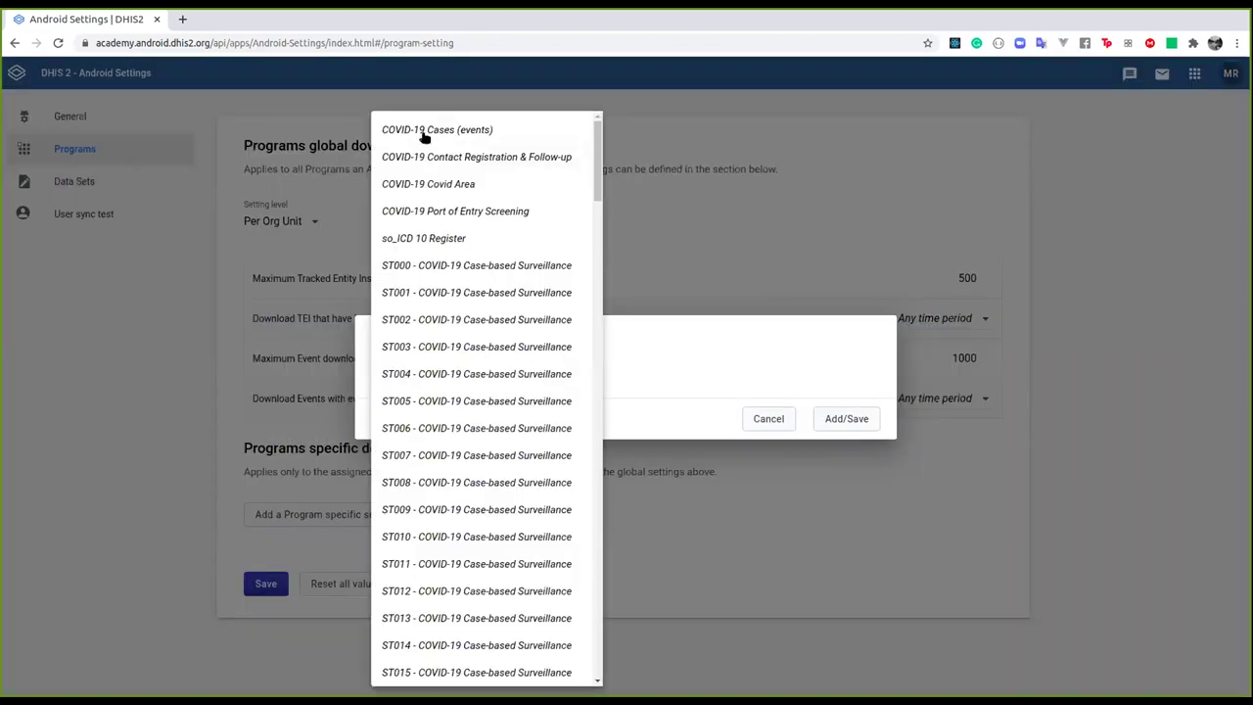
left_click(423, 135)
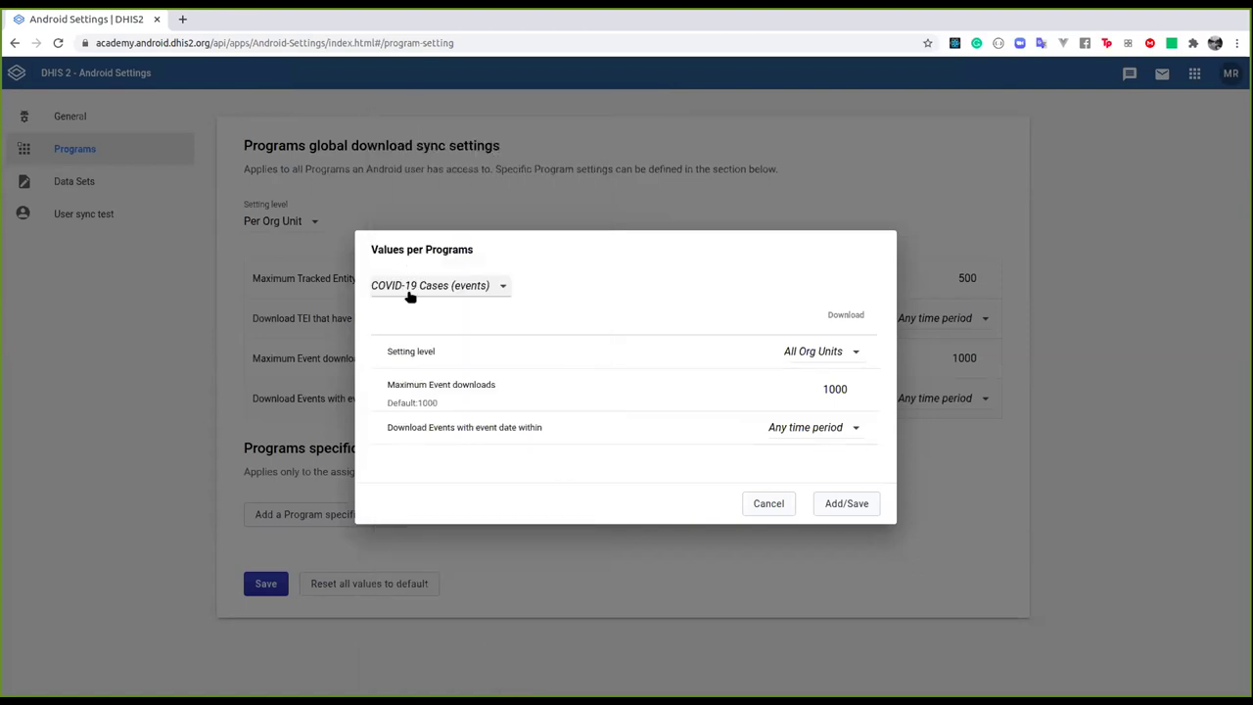
left_click(856, 354)
left_click(839, 380)
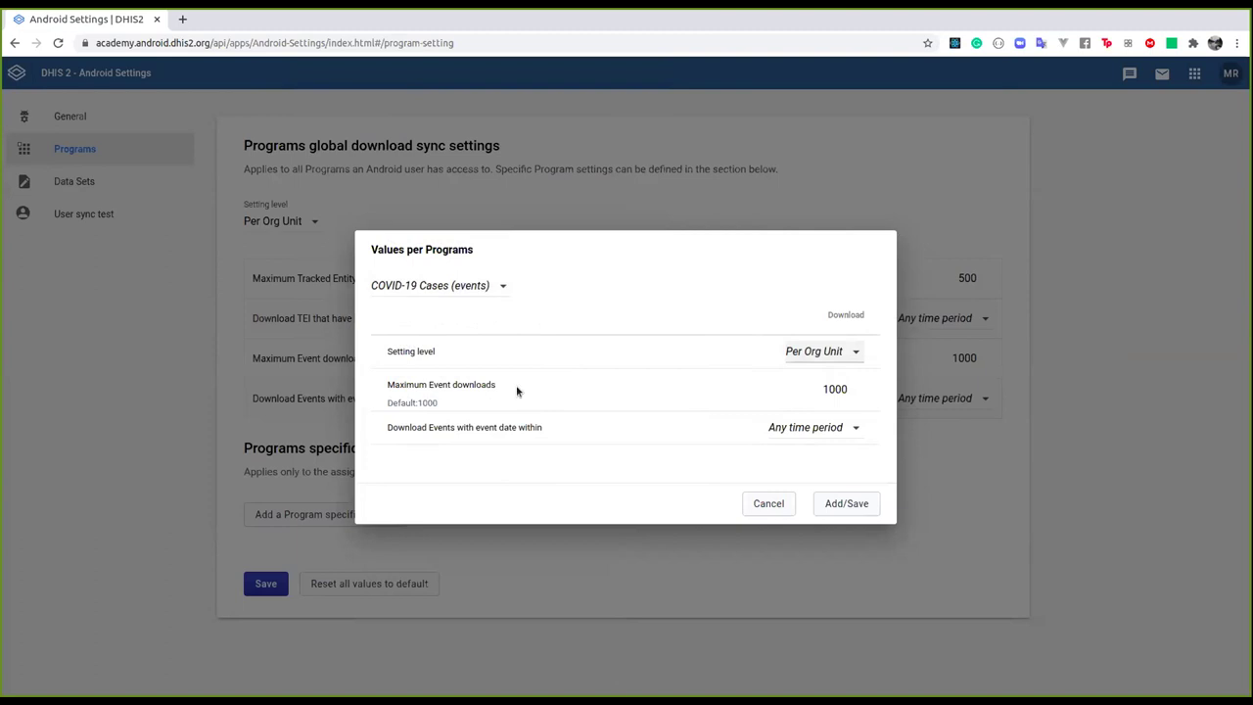
left_click(858, 392)
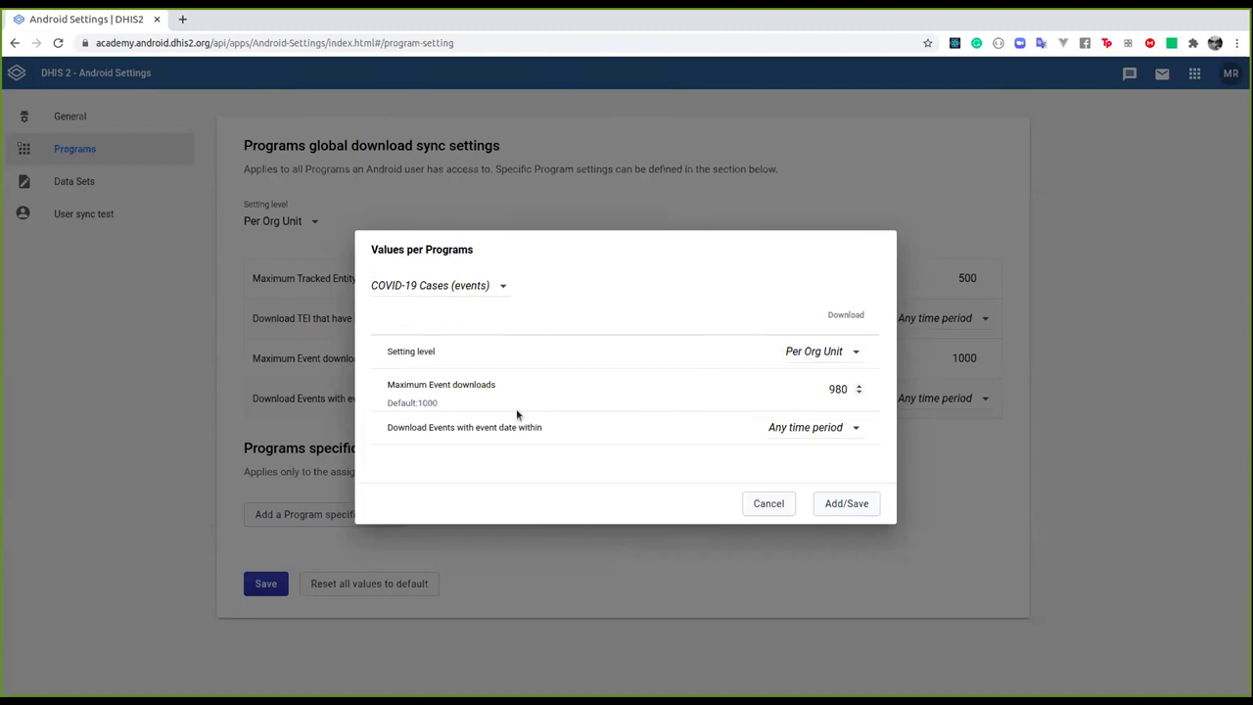
left_click(847, 503)
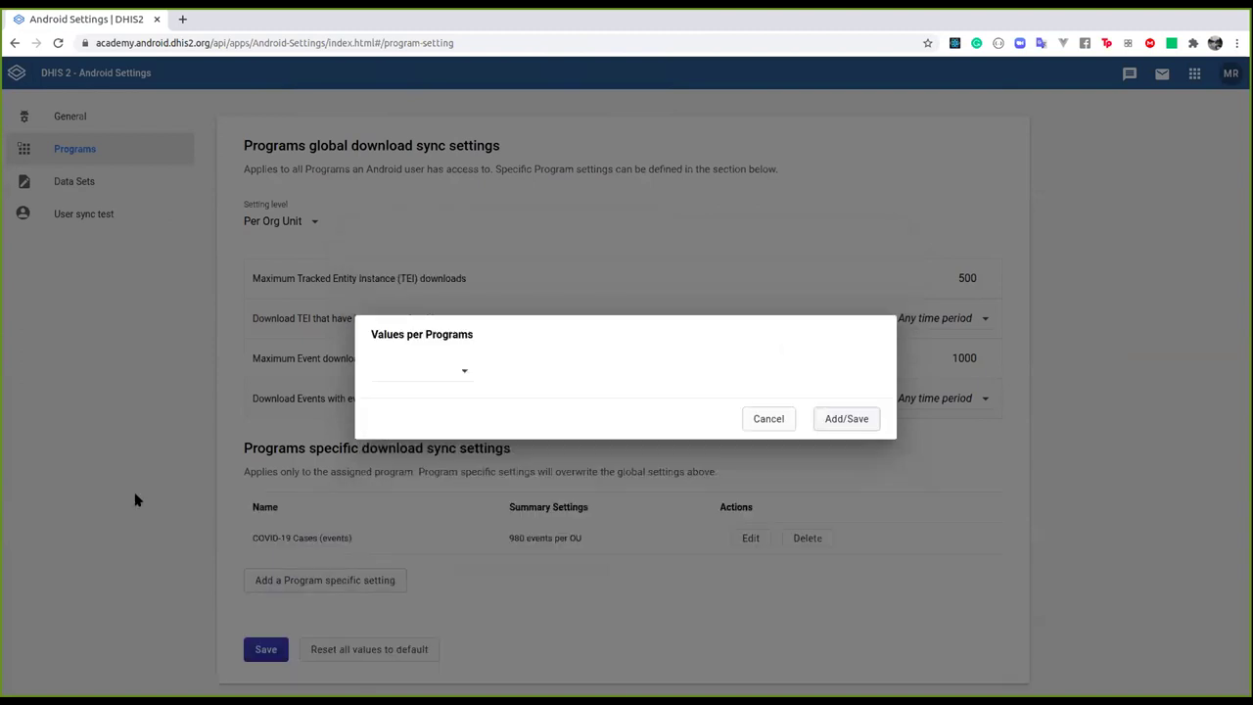
Add a program-specific setting for COVID-19 Covid Area with a maximum TEI download of 460.
left_click(291, 578)
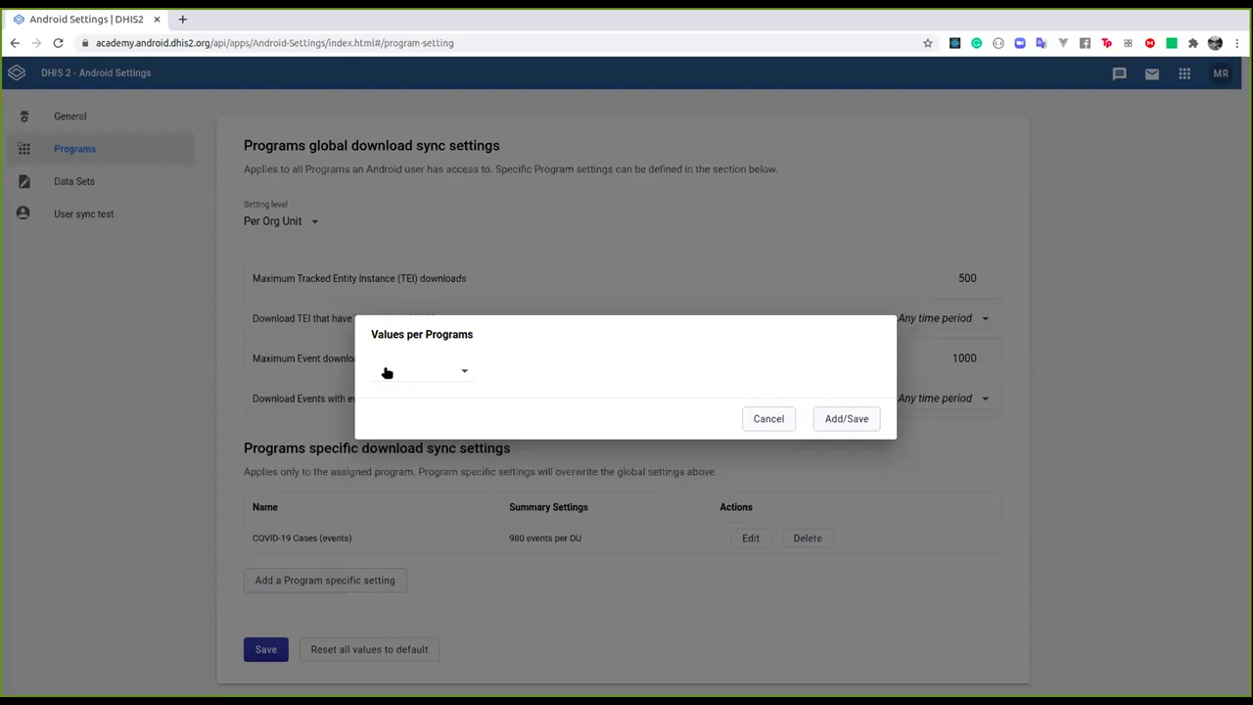
left_click(387, 371)
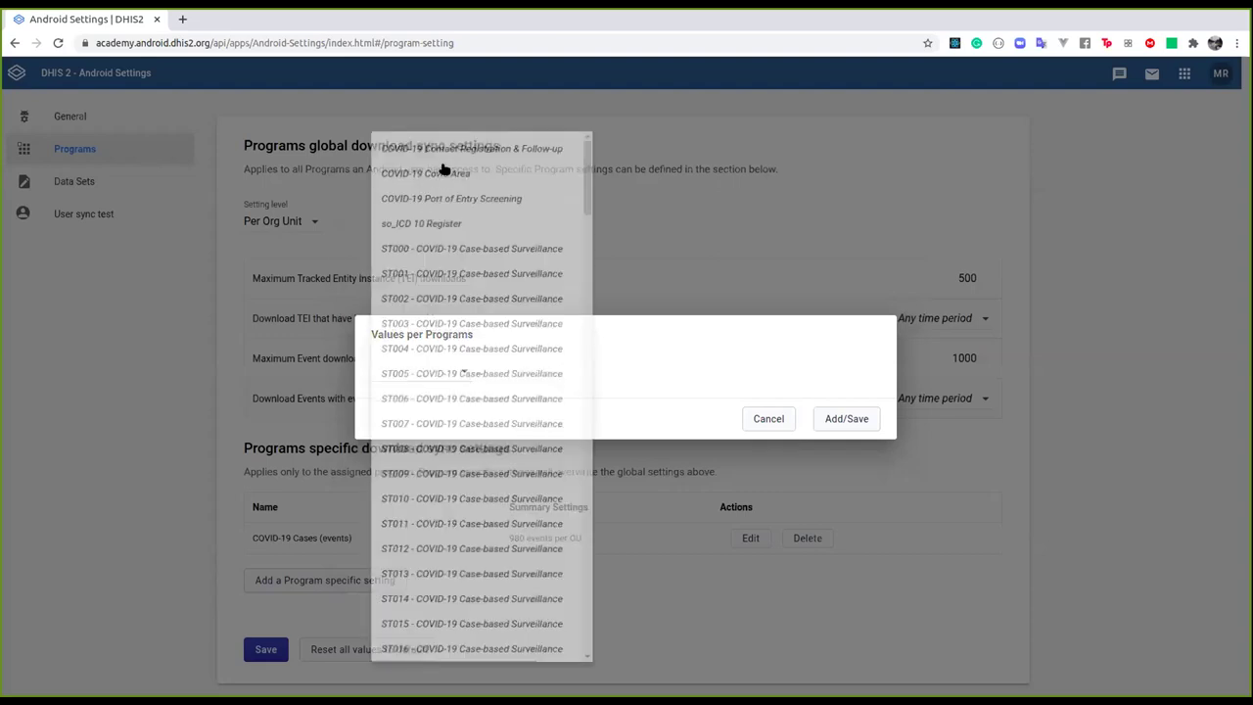
left_click(443, 172)
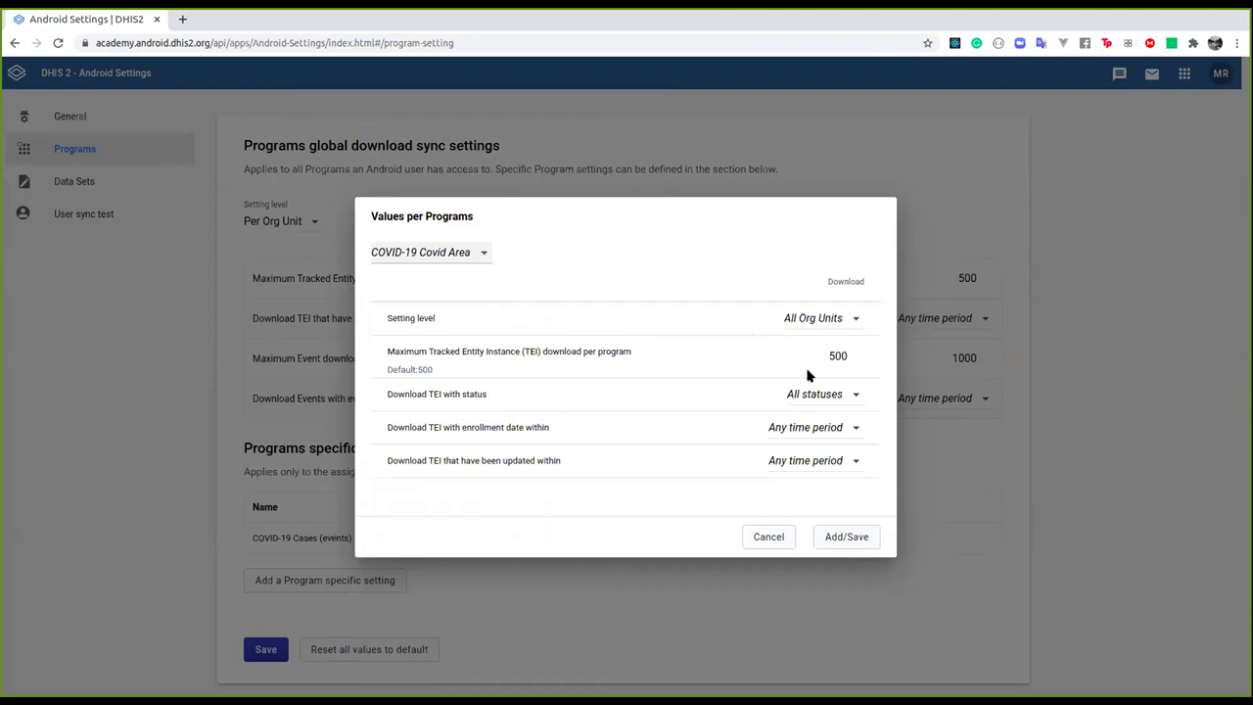
left_click(859, 362)
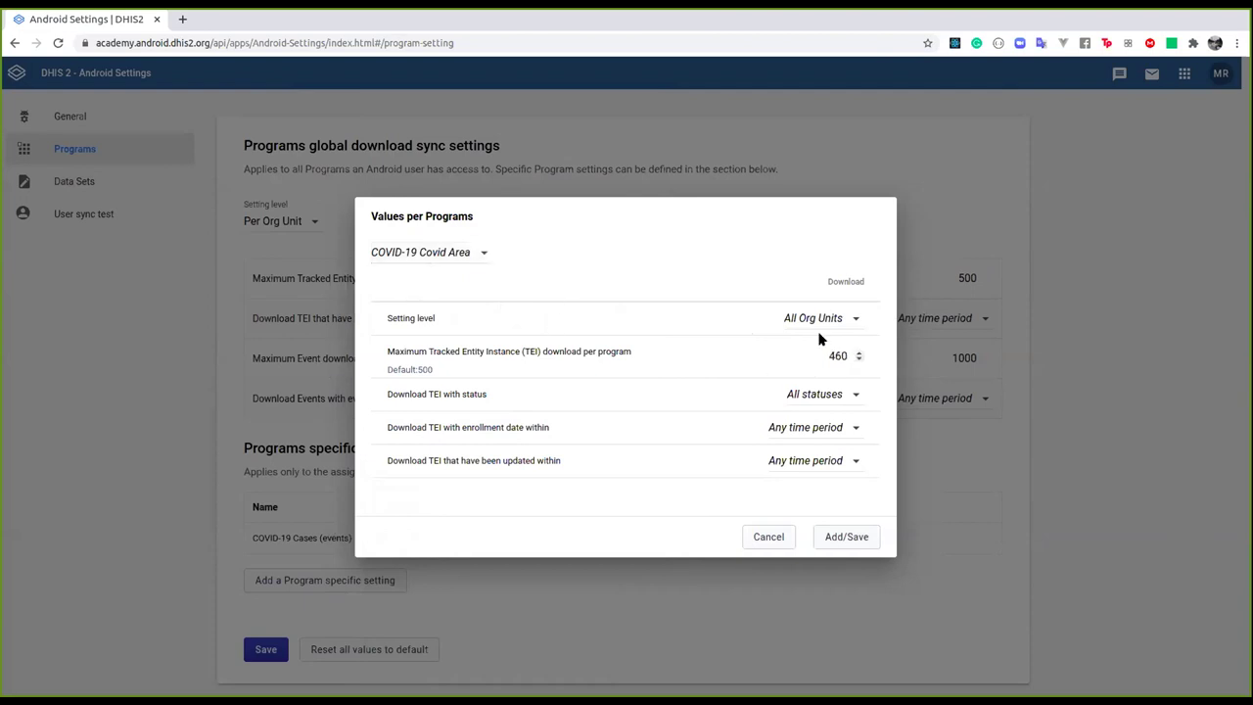
left_click(843, 540)
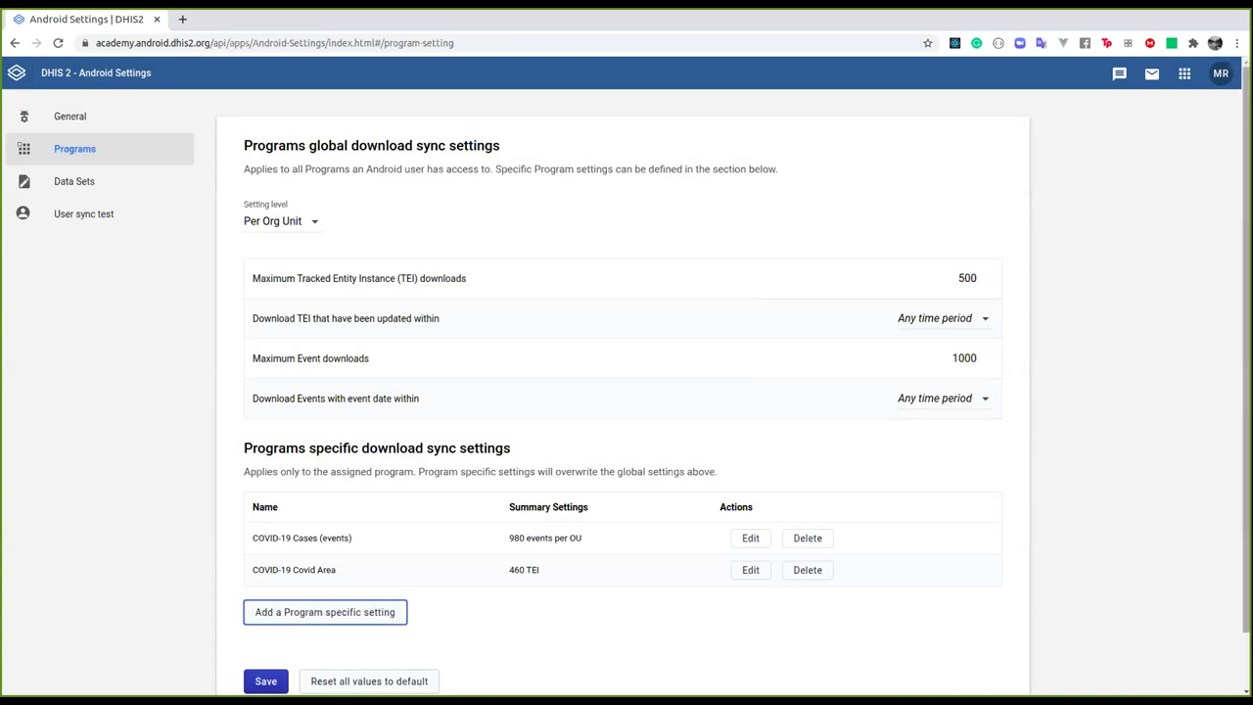
Edit the COVID-19 Cases (events) setting to a maximum of 960 event downloads and setting level All Org Units.
scroll(626, 375, "down", 2)
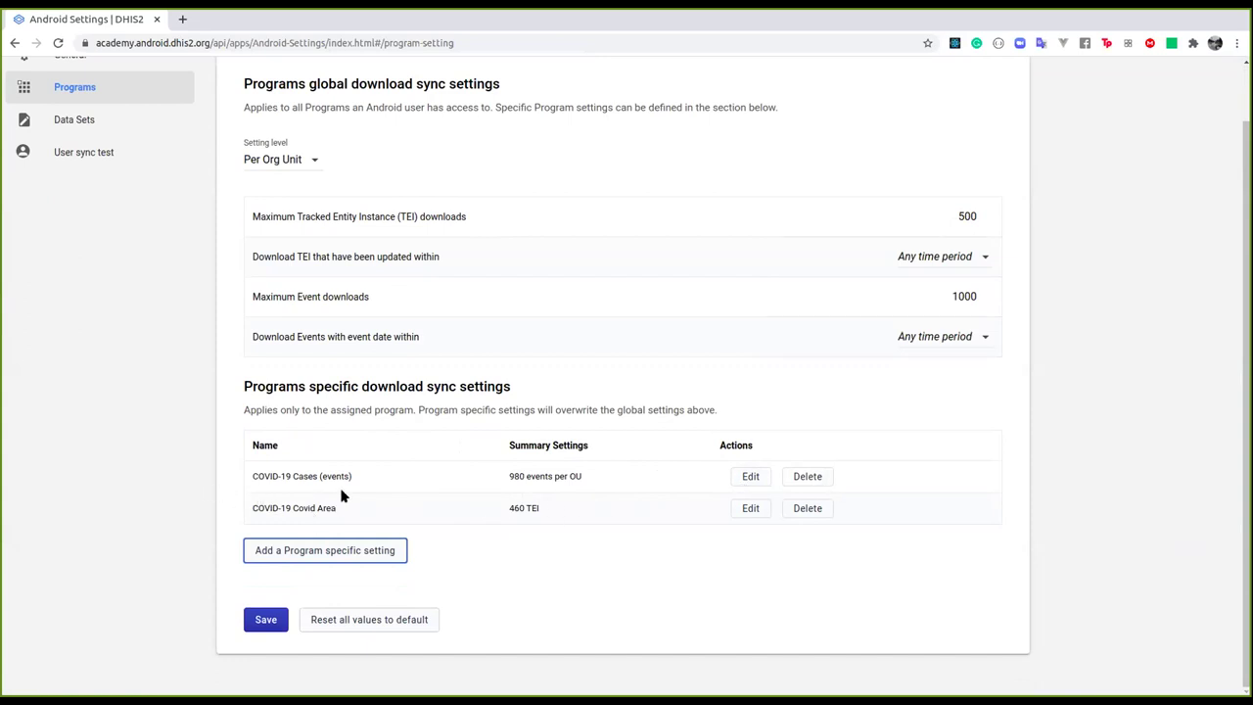
left_click(752, 477)
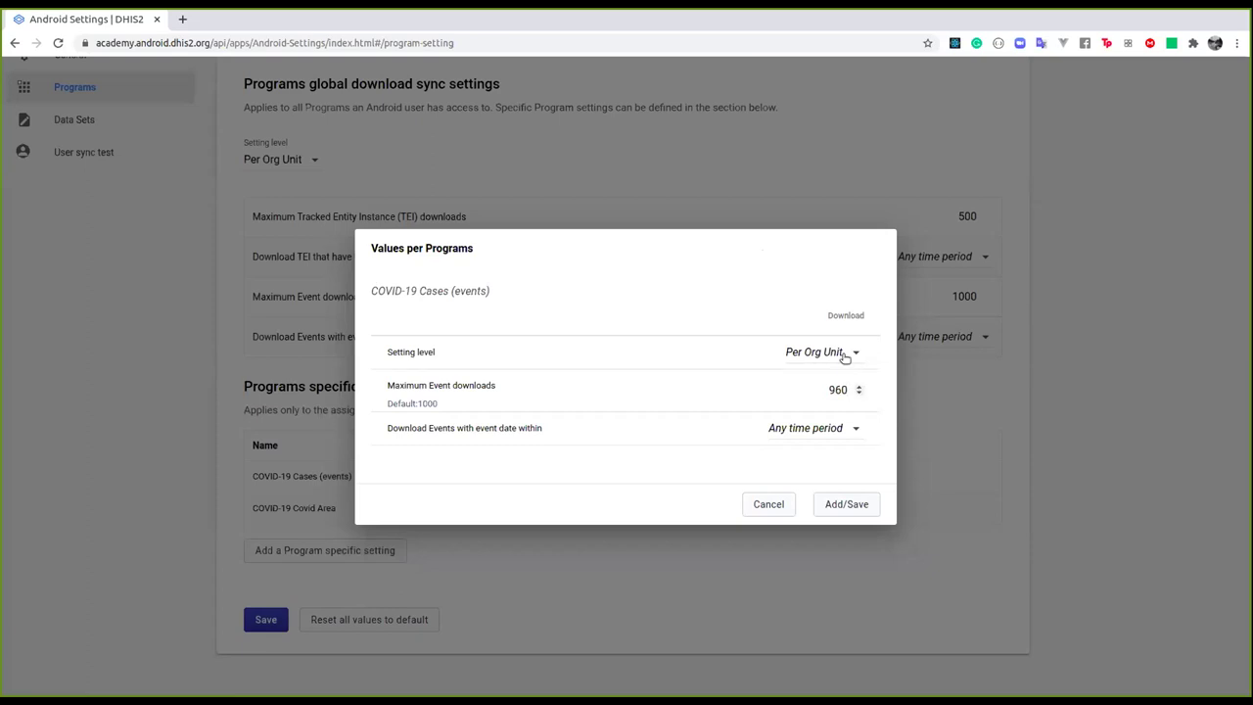
left_click(794, 352)
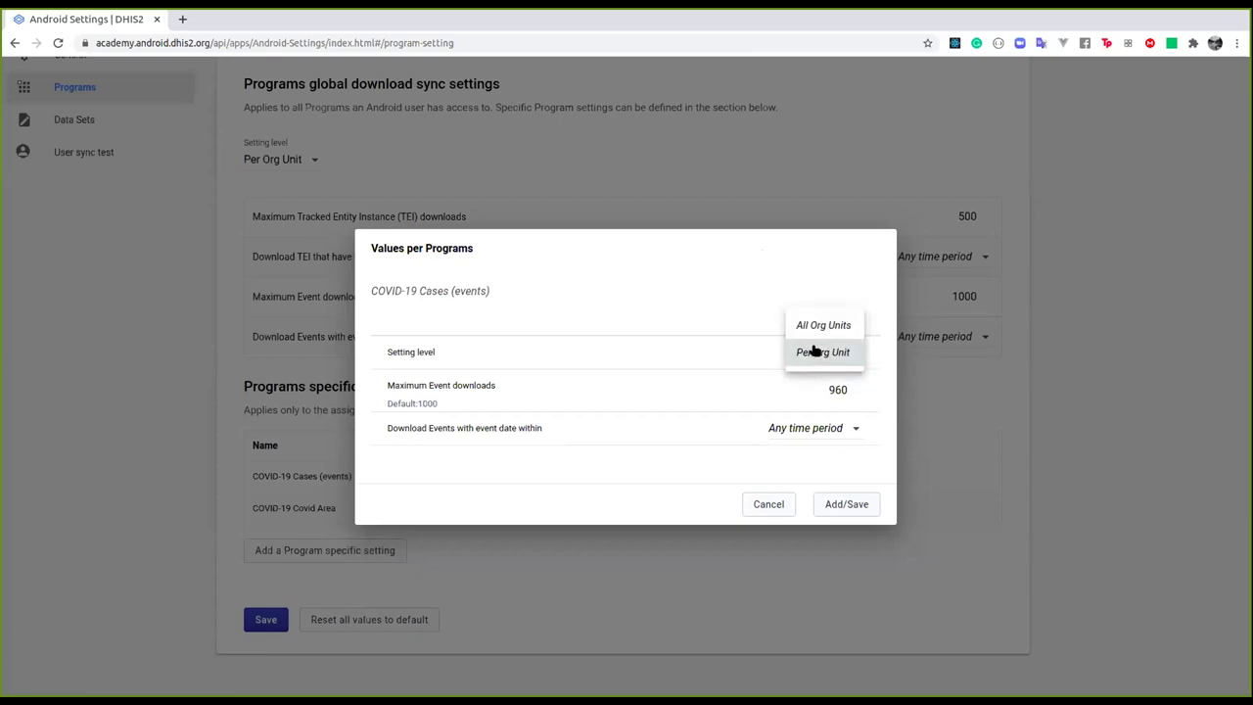
left_click(822, 326)
left_click(847, 504)
Delete the COVID-19 Cases (events) program-specific setting and save the program settings.
left_click(809, 509)
left_click(699, 421)
left_click(266, 619)
left_click(701, 425)
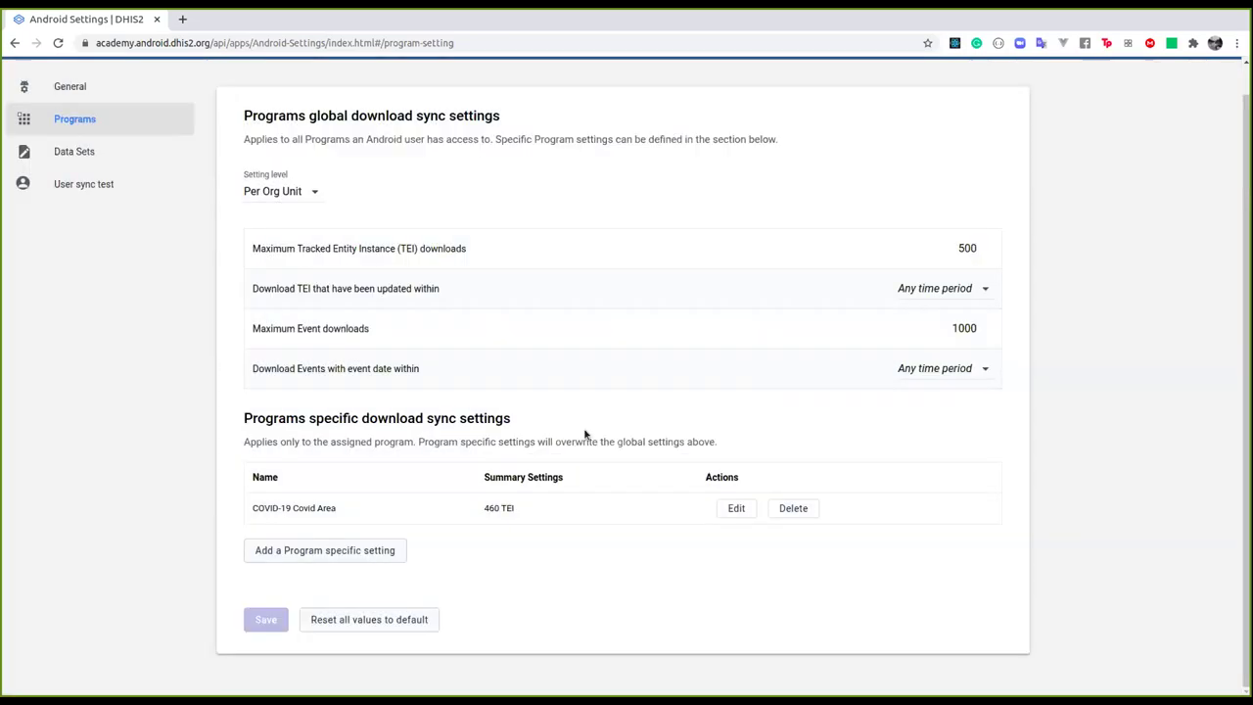
Set the global maximum number of periods to download data sets for to 50.
left_click(81, 150)
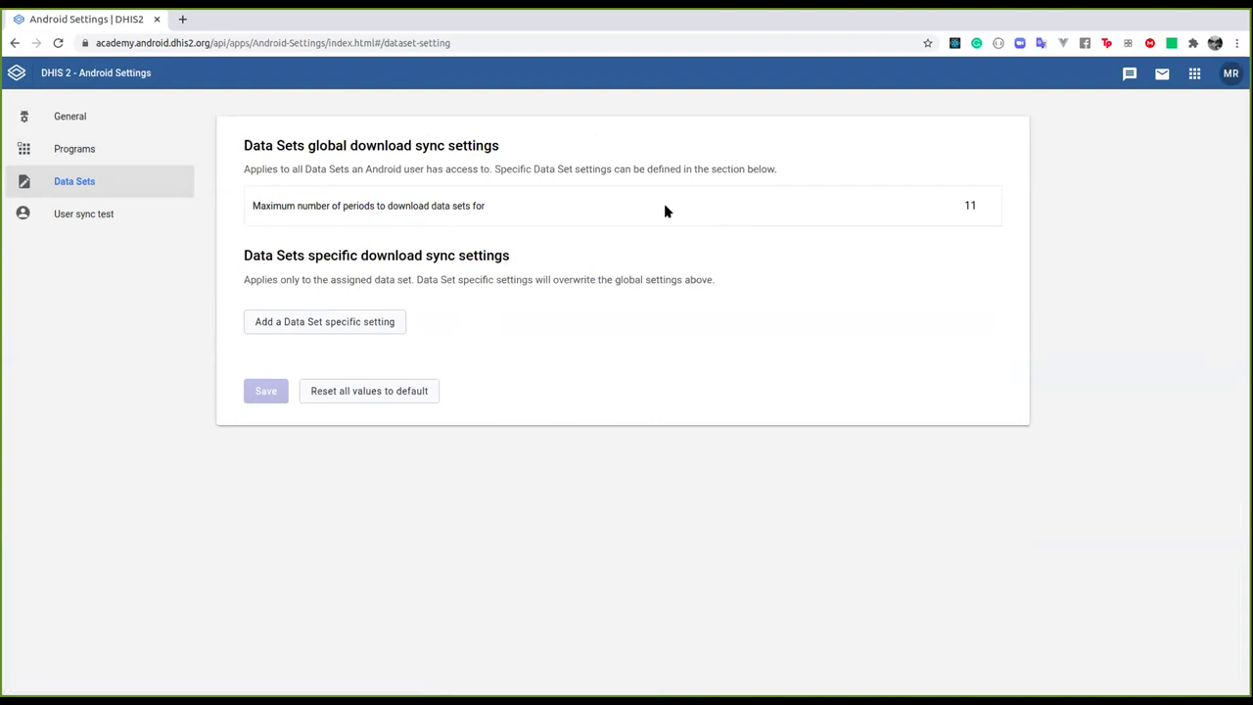
type("30")
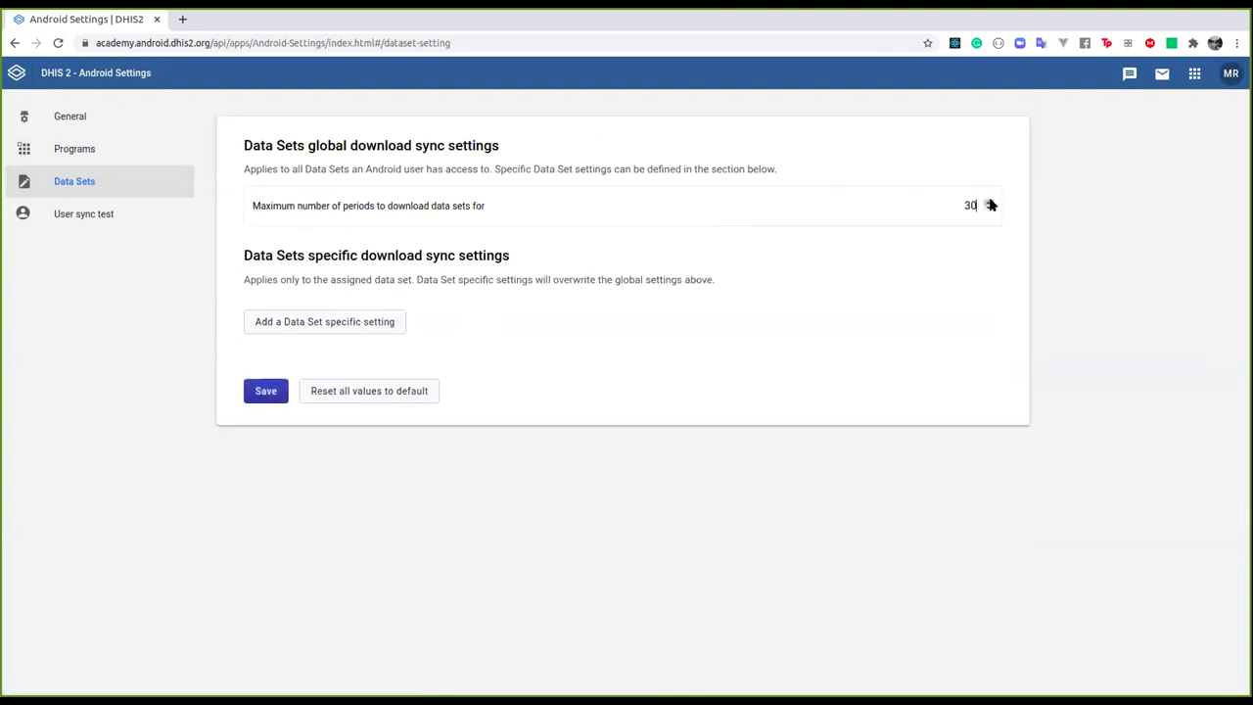
Add a data set-specific setting for COVID-19 Daily Surveillance with the default number of daily periods.
left_click(294, 322)
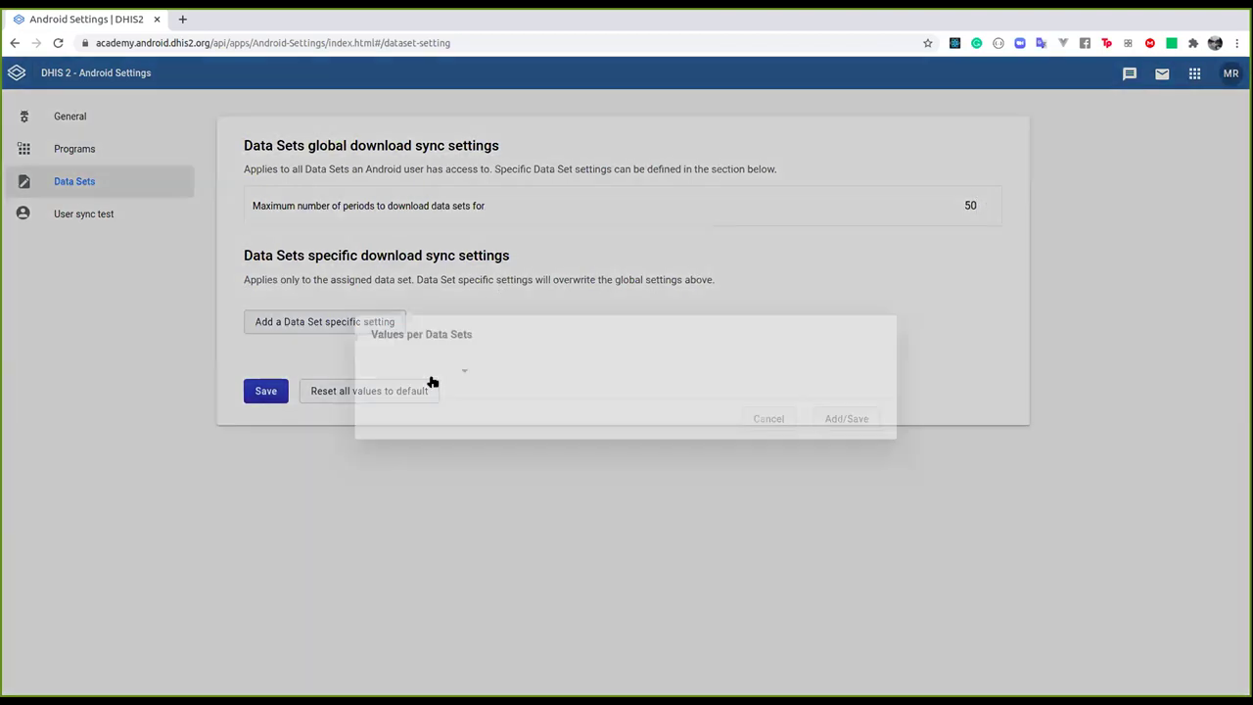
left_click(421, 365)
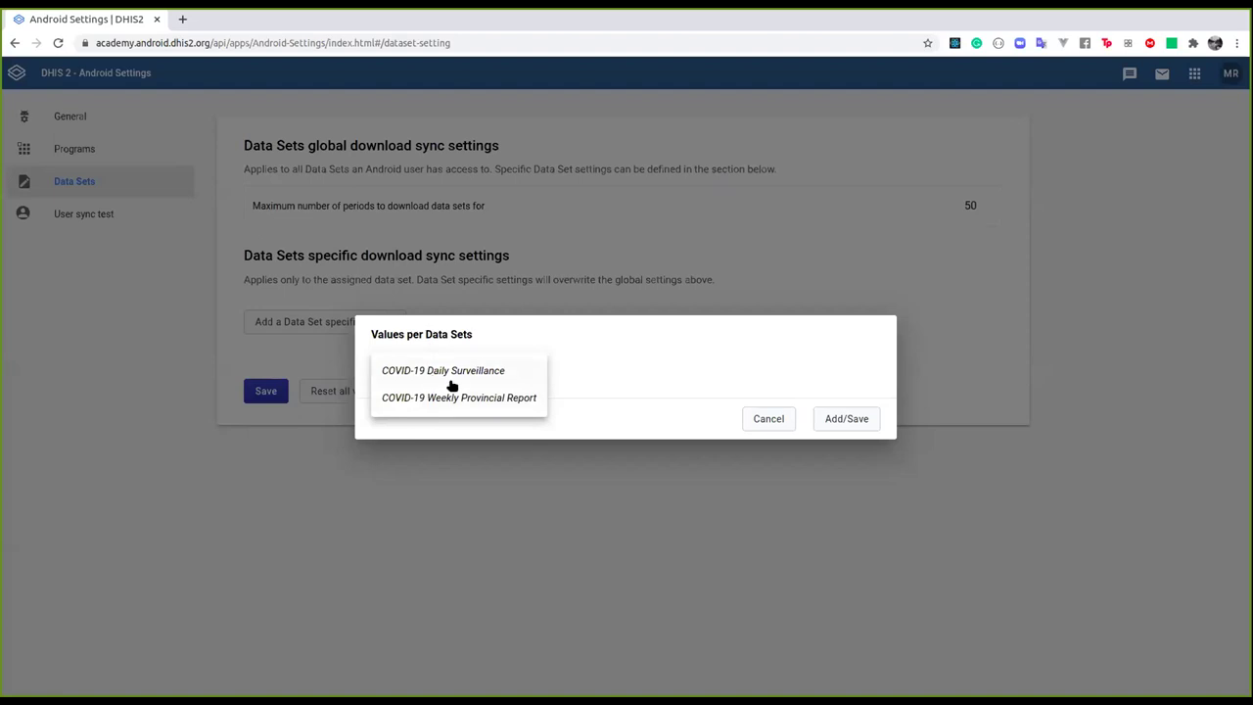
left_click(453, 376)
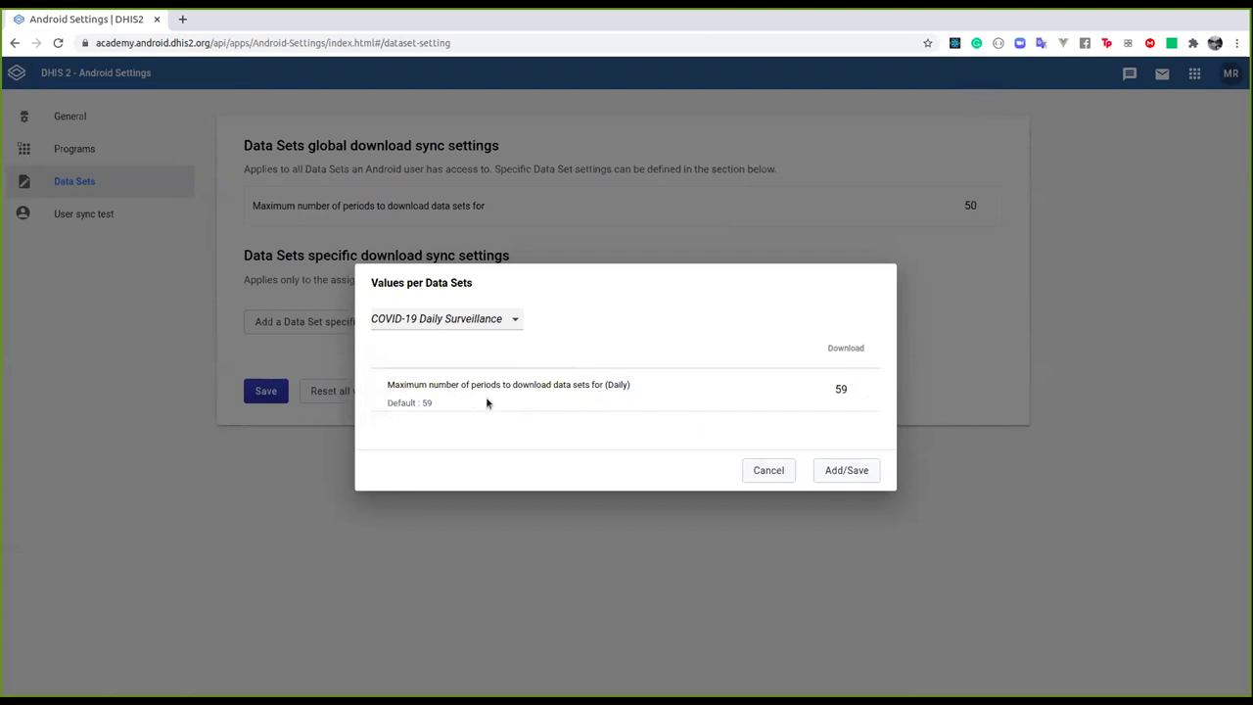
left_click_drag(470, 384, 496, 400)
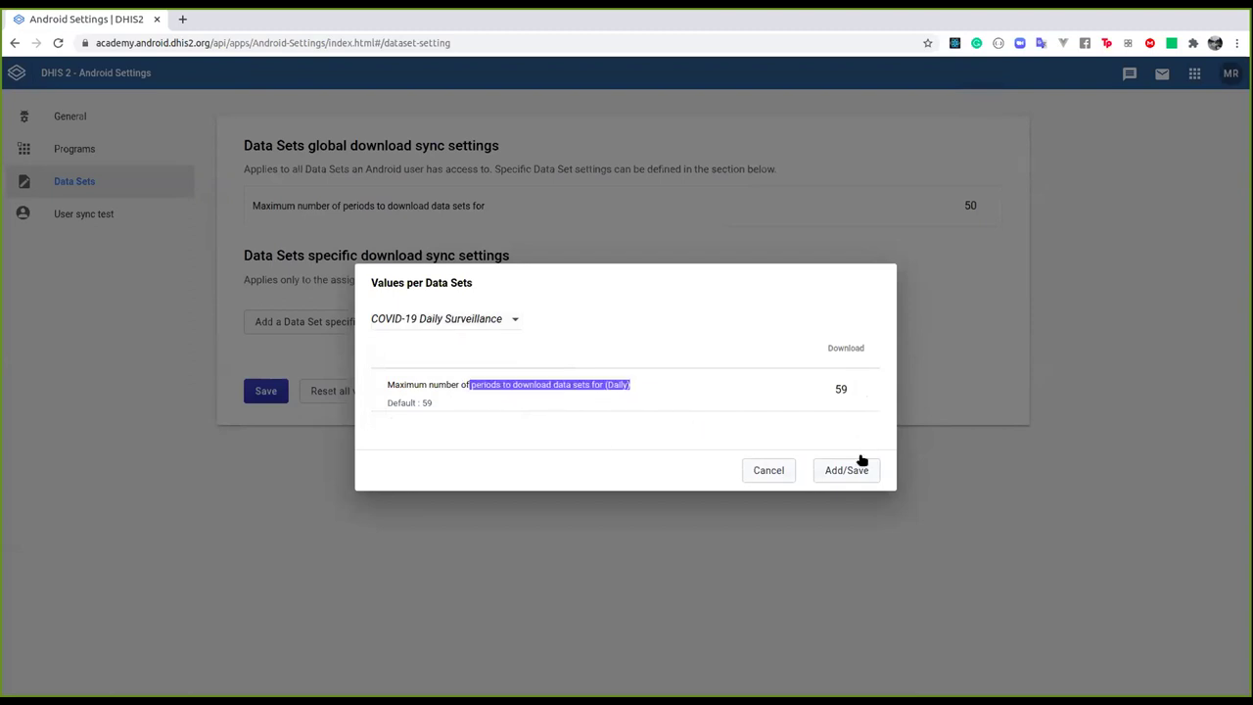
left_click(856, 470)
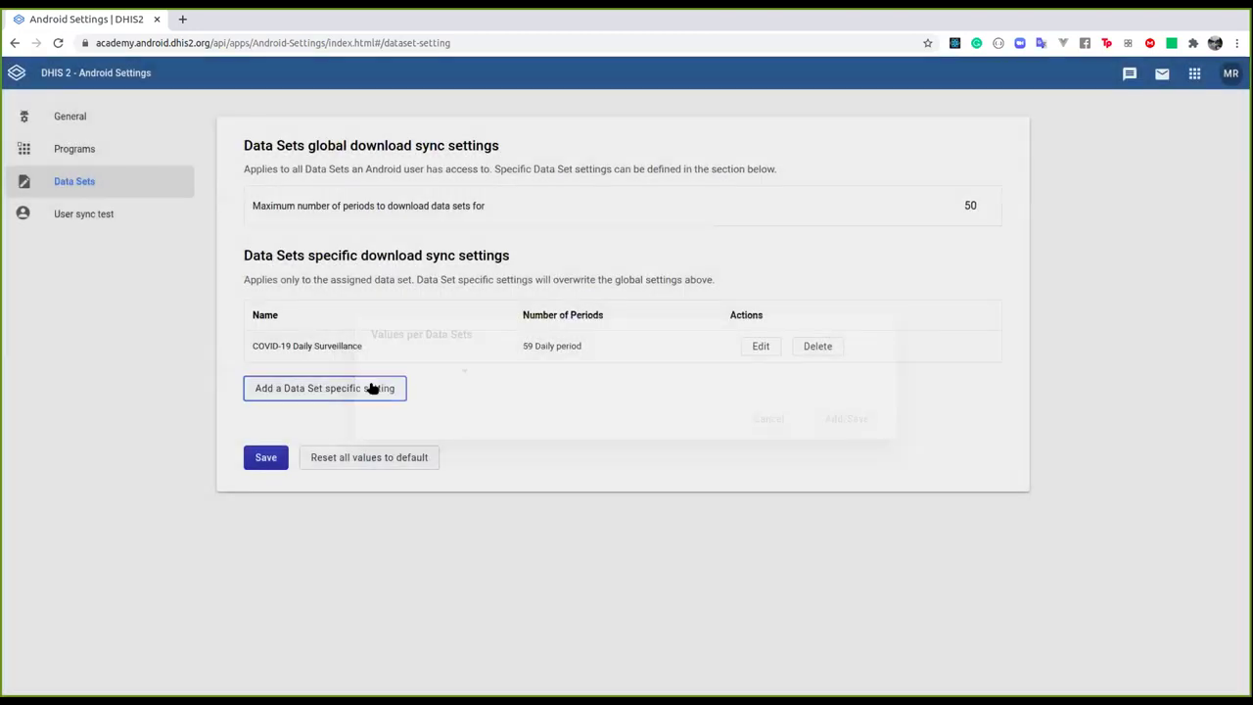
Add a data set-specific setting for COVID-19 Weekly Provincial Report with a maximum of 12 weekly periods to download.
left_click(372, 388)
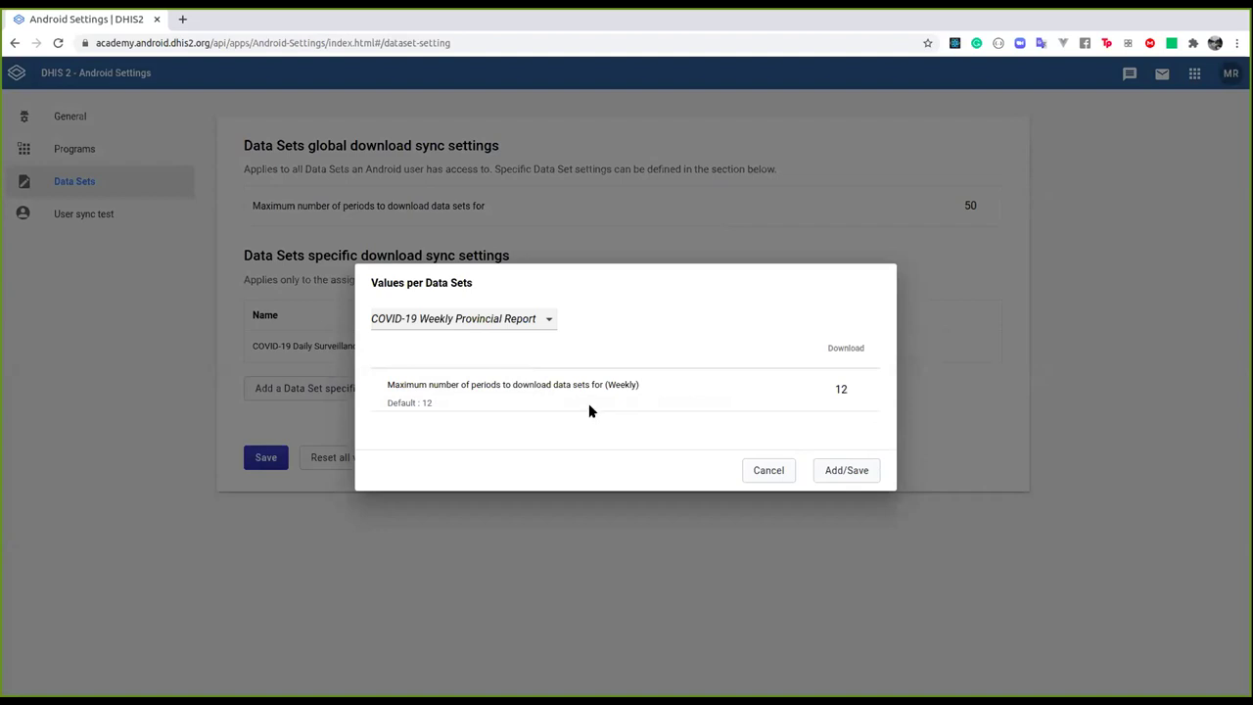
left_click(851, 474)
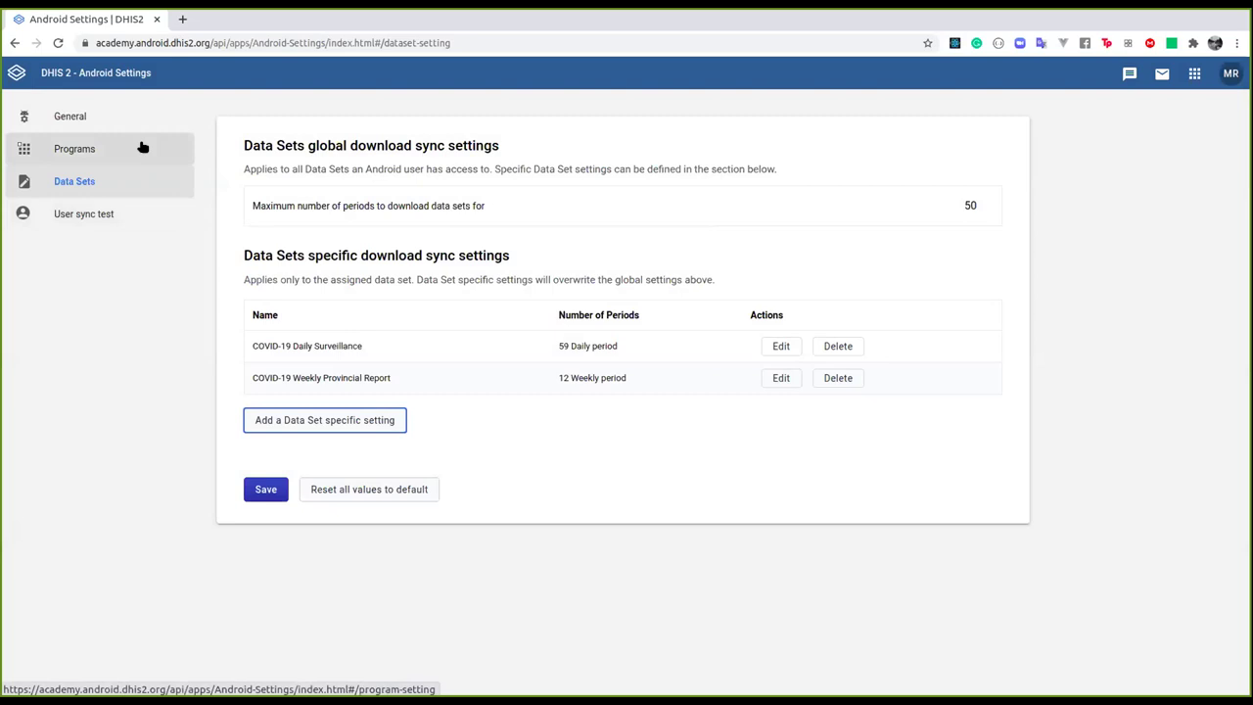
Leave the data set settings for the user sync test, discarding the unsaved changes, and return to the data set settings.
left_click(108, 217)
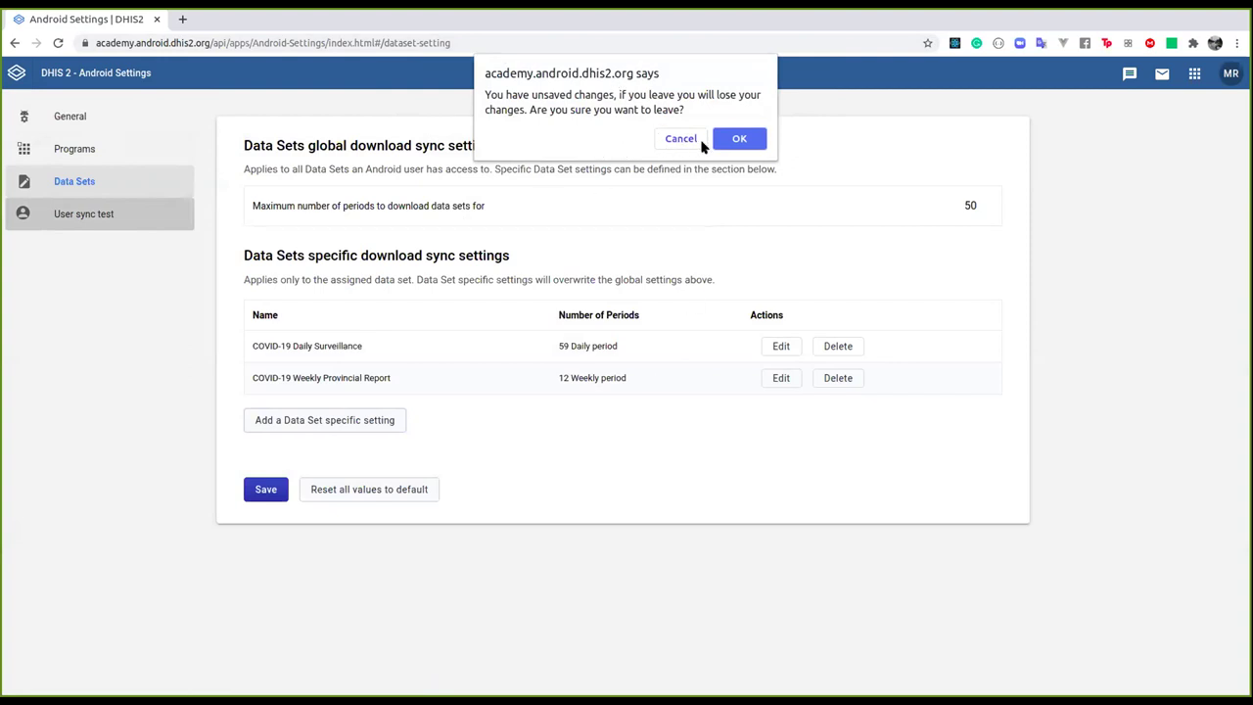
left_click(744, 139)
left_click(110, 189)
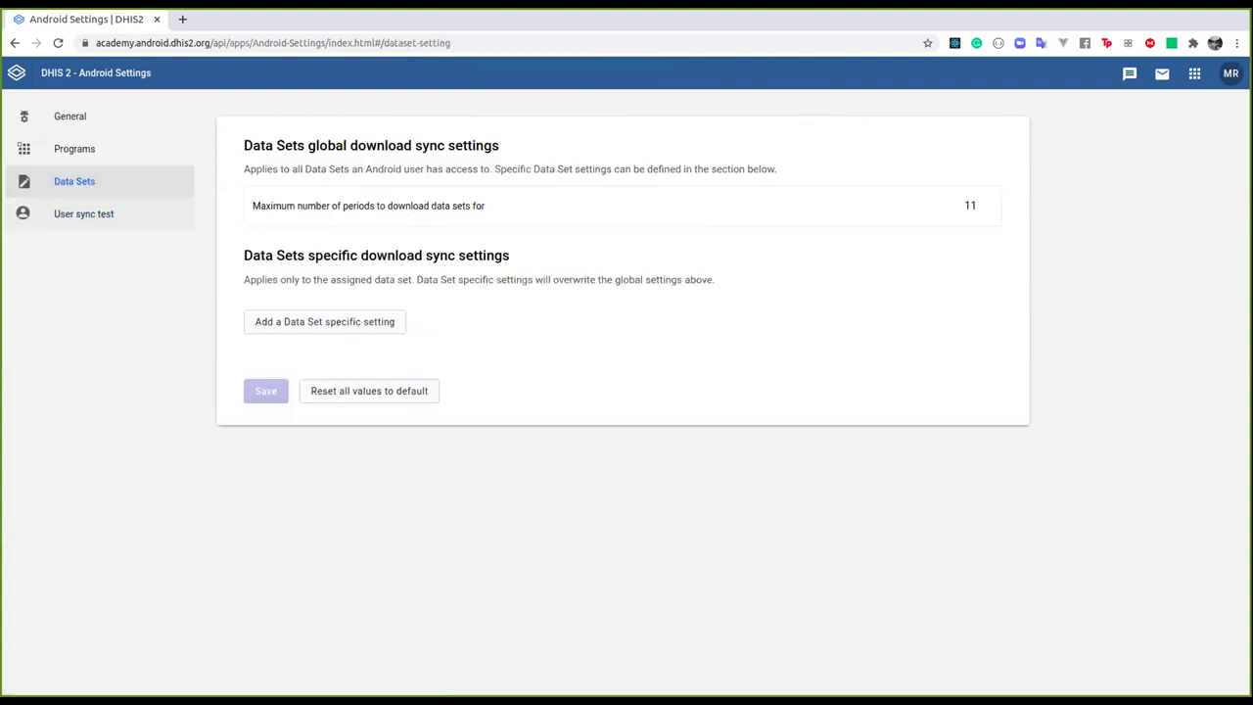
Add a data set-specific setting for COVID-19 Daily Surveillance with 59 daily periods and save the data set settings.
left_click(319, 324)
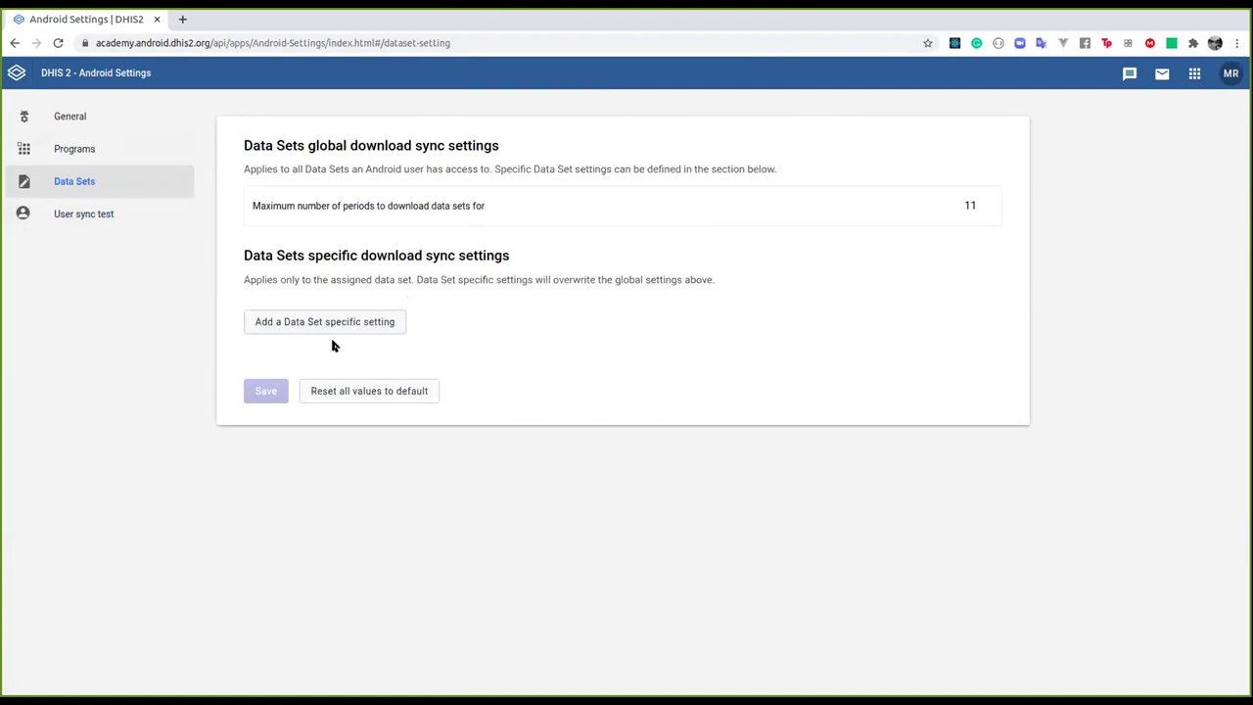
left_click(396, 370)
left_click(399, 372)
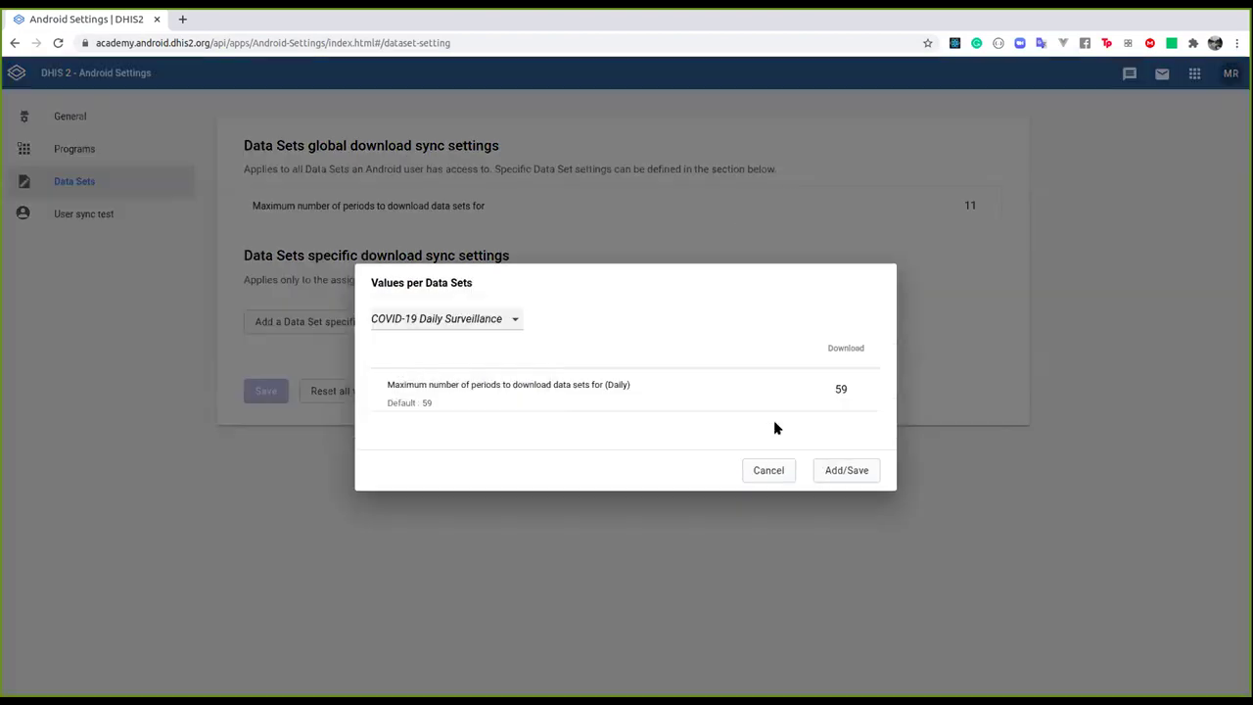
left_click(838, 470)
left_click(266, 459)
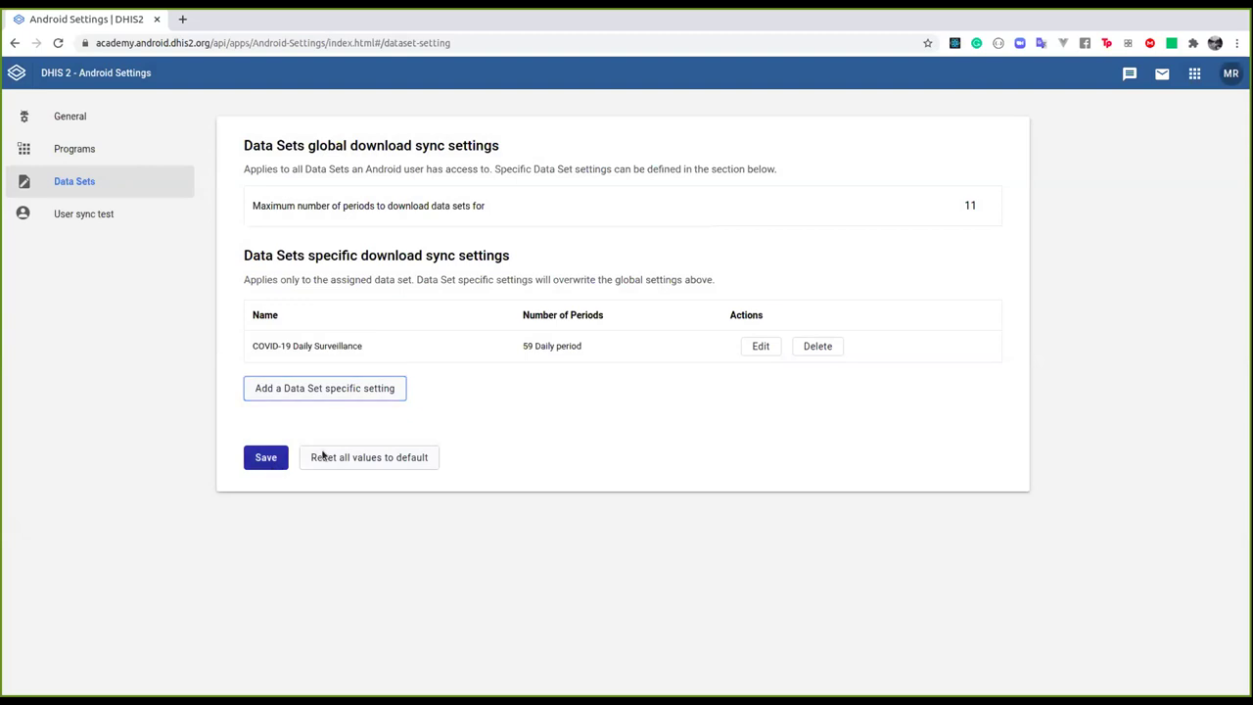
key("Return")
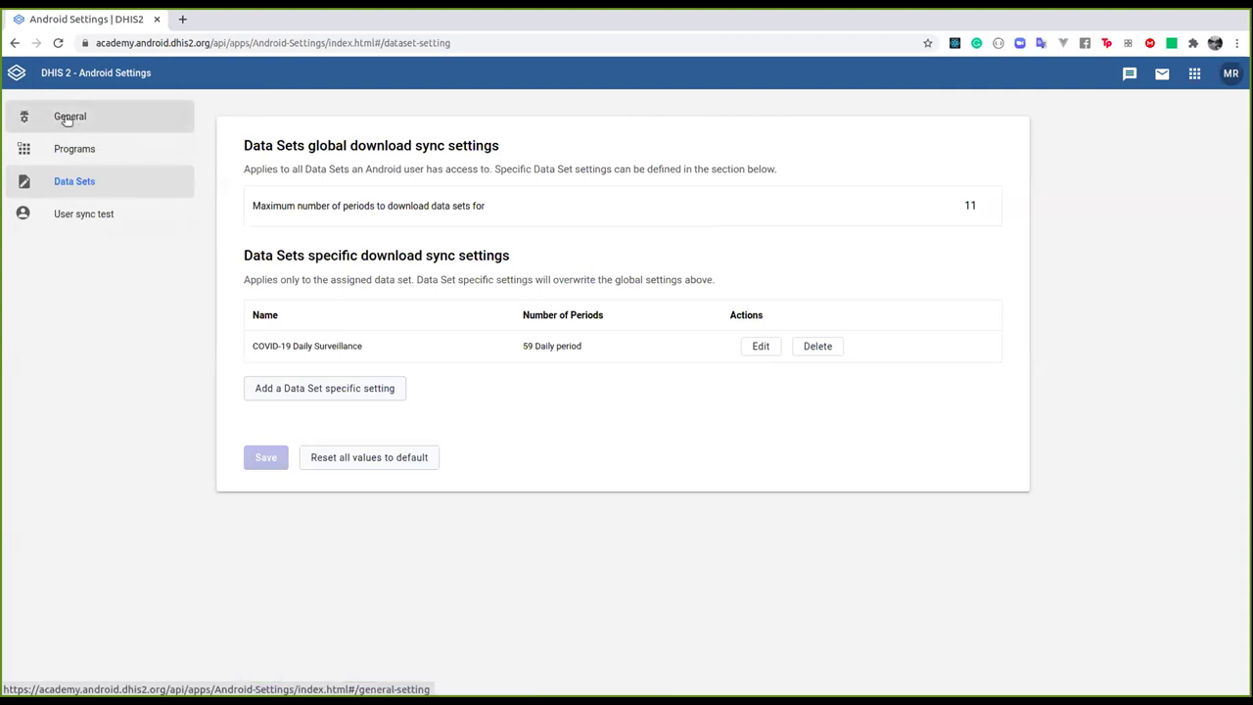
Run the user sync test for the first user matching the search "and" to check how much data would sync.
left_click(67, 119)
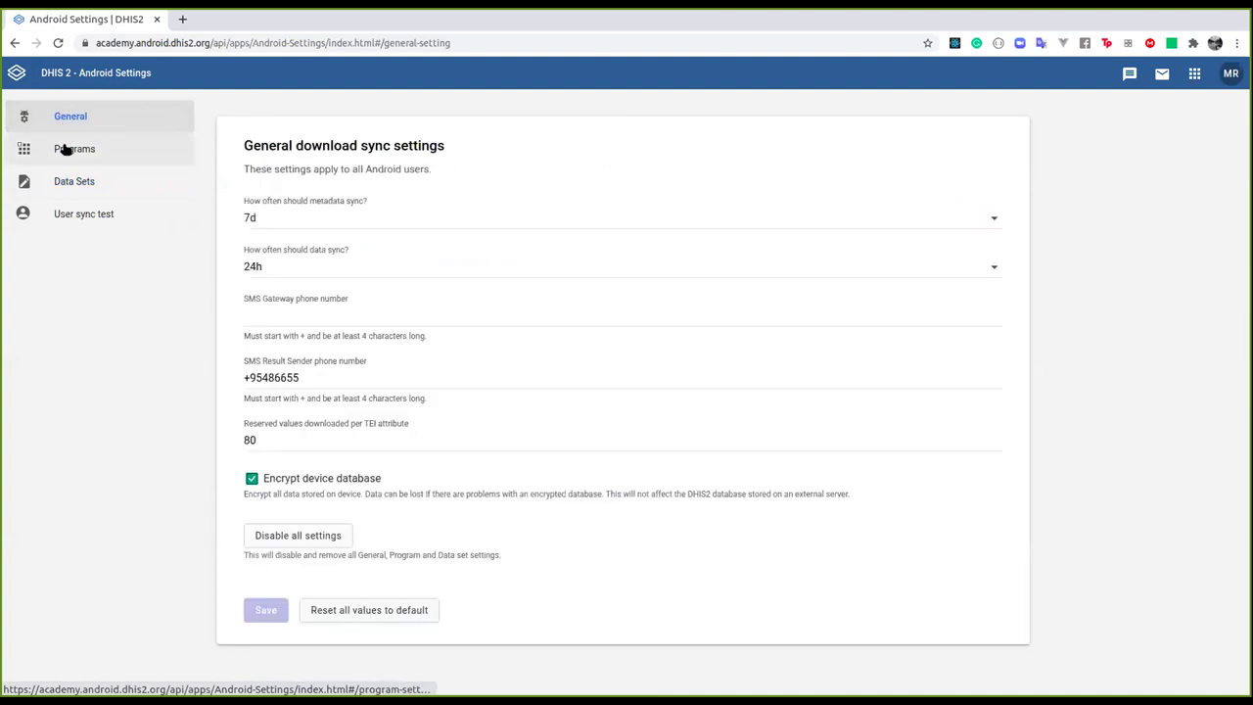
left_click(68, 217)
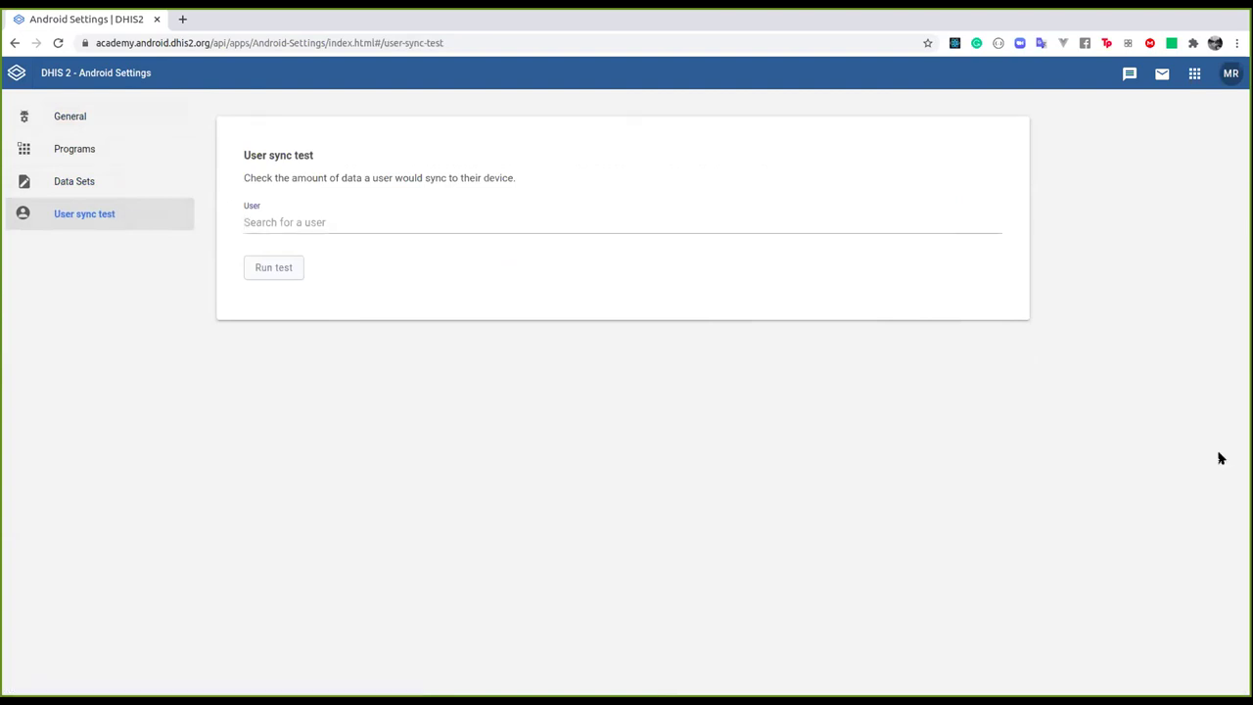
left_click(1232, 76)
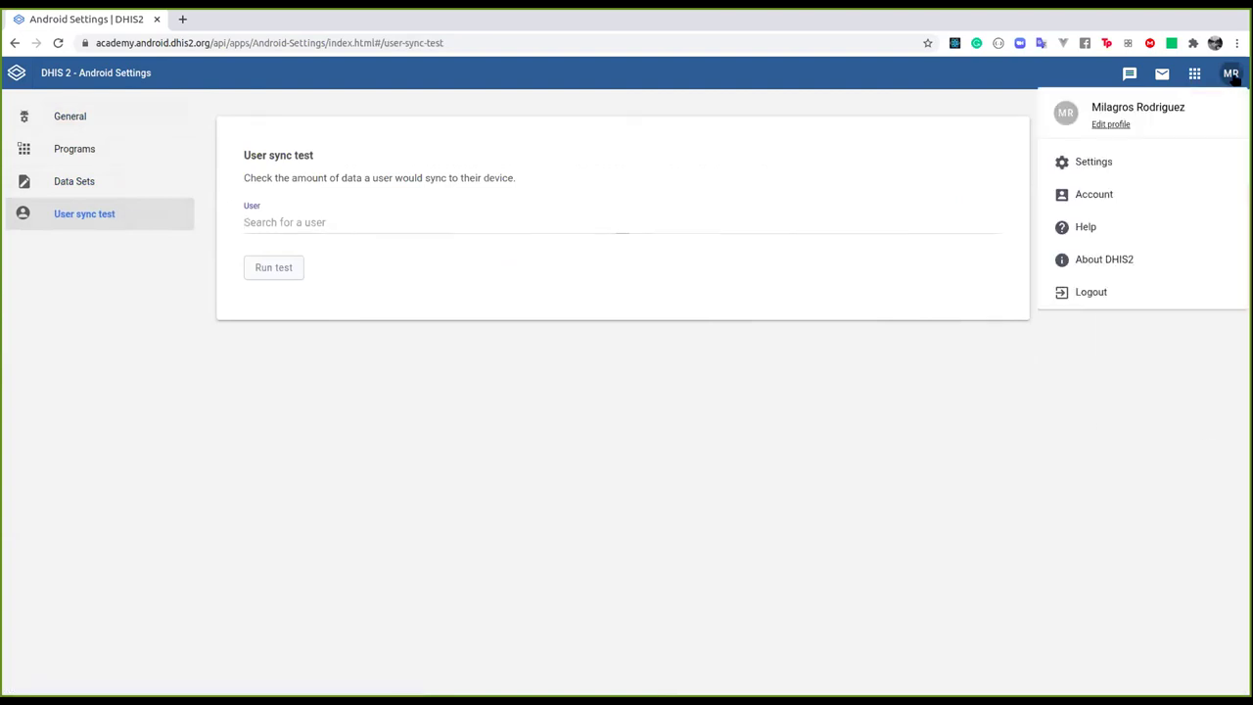
left_click(640, 393)
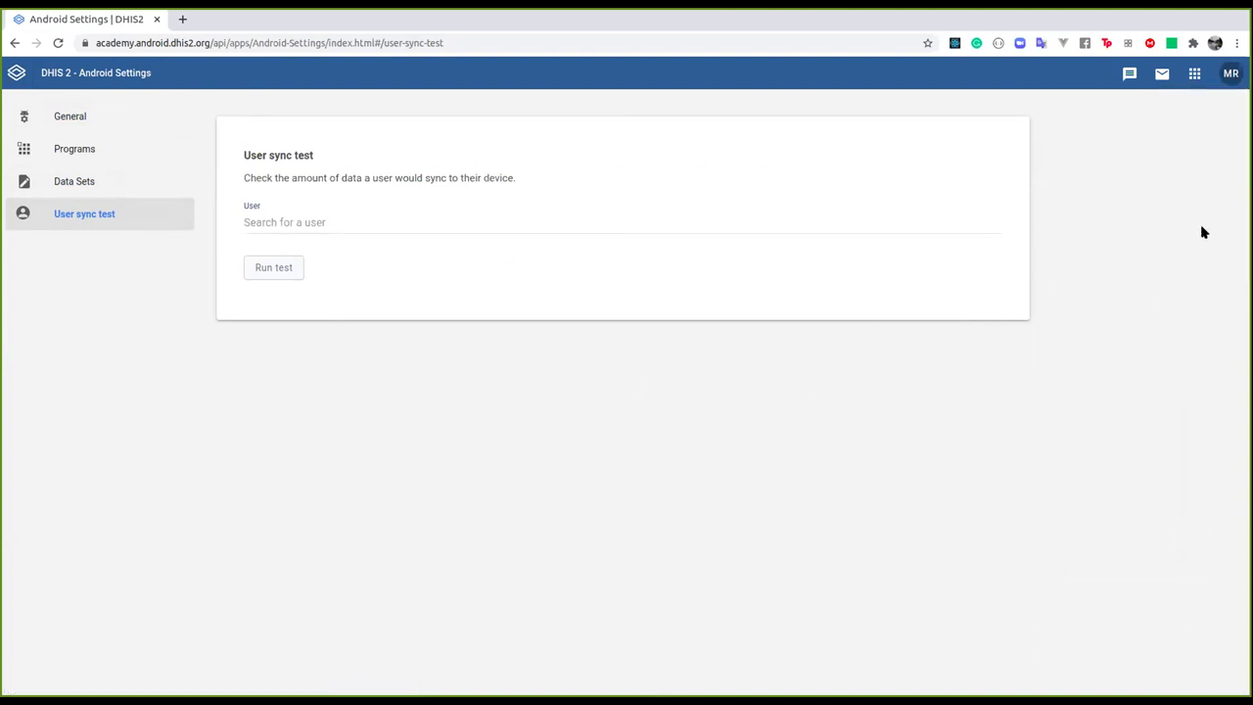
left_click(409, 219)
type("and")
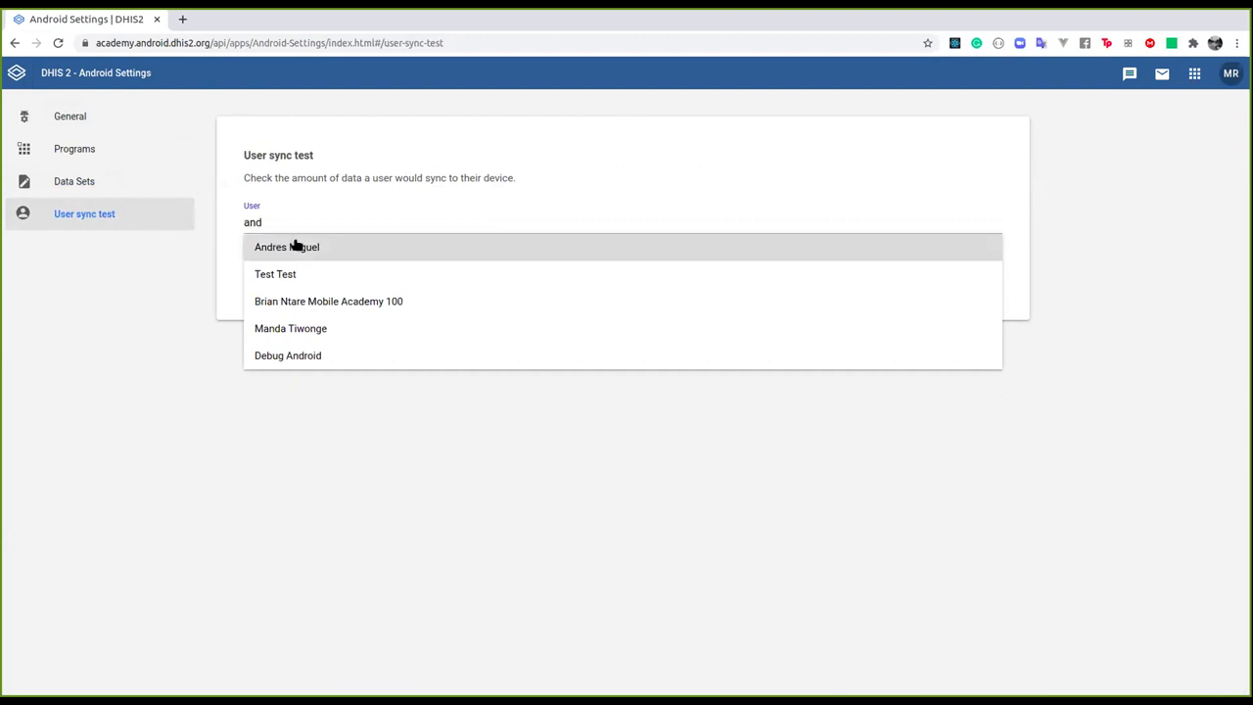
left_click(326, 251)
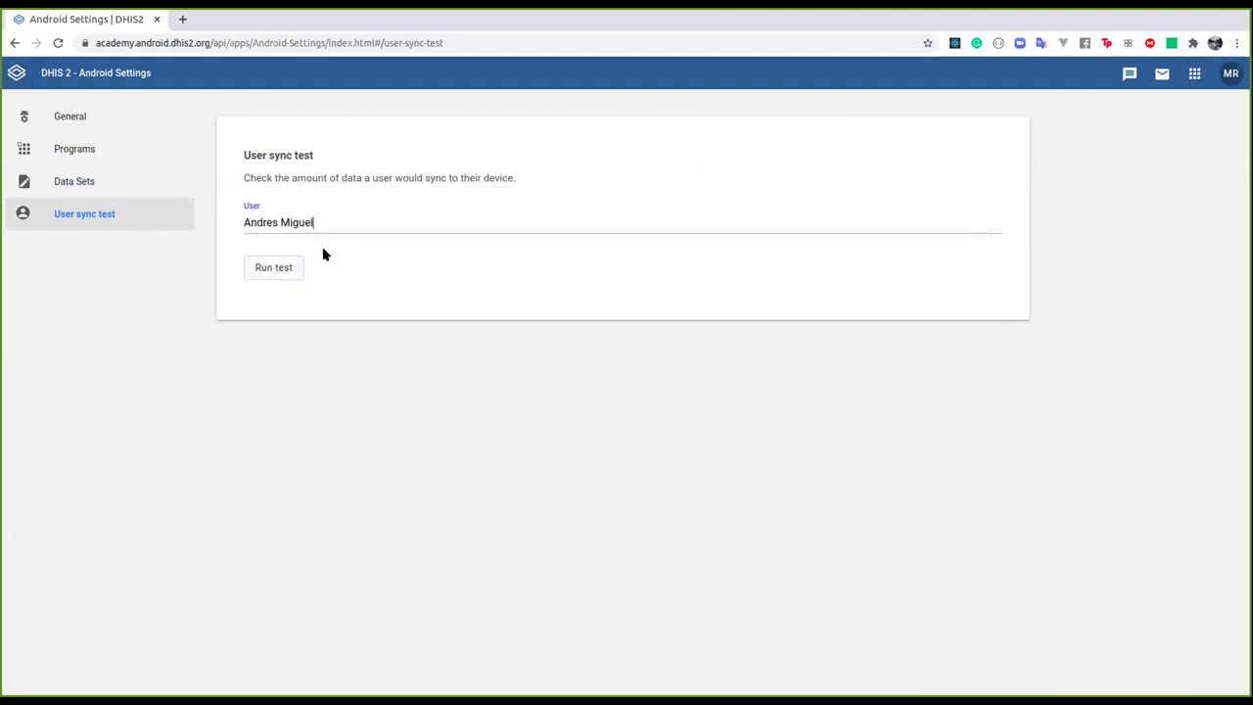
left_click(266, 268)
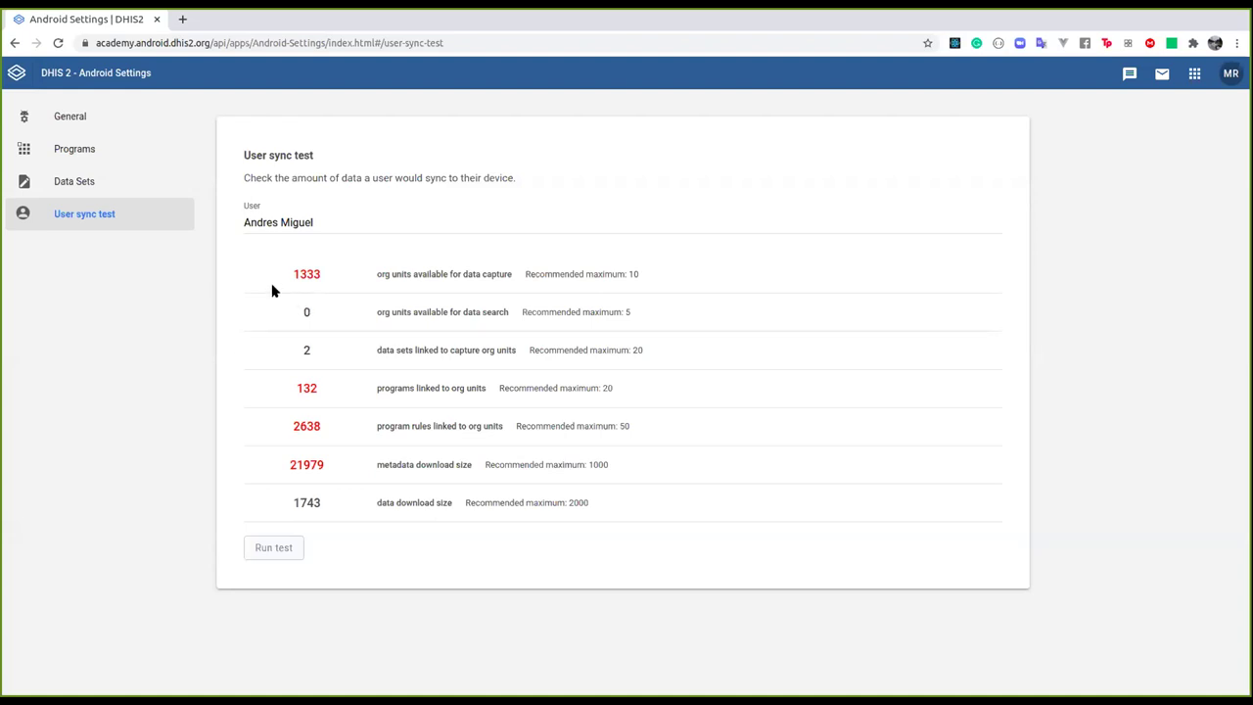
Compare the org units available for data capture with the recommended maximum, and return to the general settings.
left_click_drag(542, 272, 603, 273)
left_click_drag(333, 276, 287, 271)
left_click(625, 273)
left_click(113, 124)
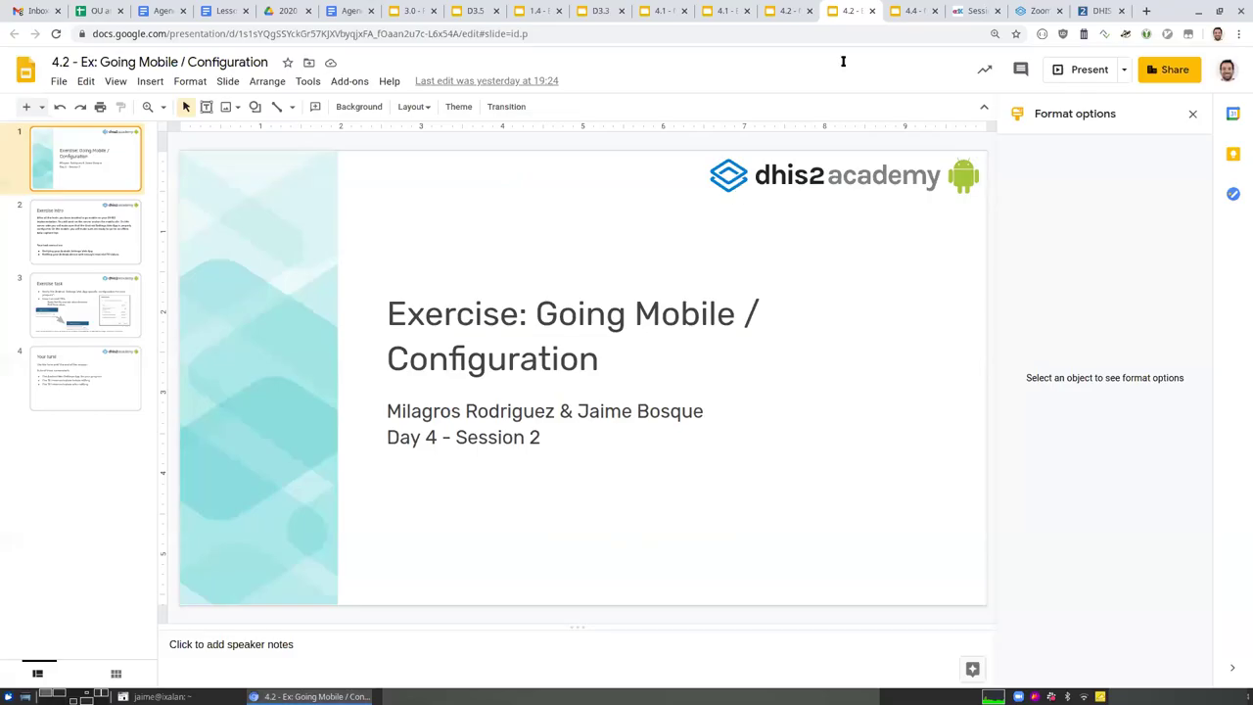
Switch to Google Slides and start presenting the "4.2 - Ex: Going Mobile / Configuration" deck.
left_click(1086, 71)
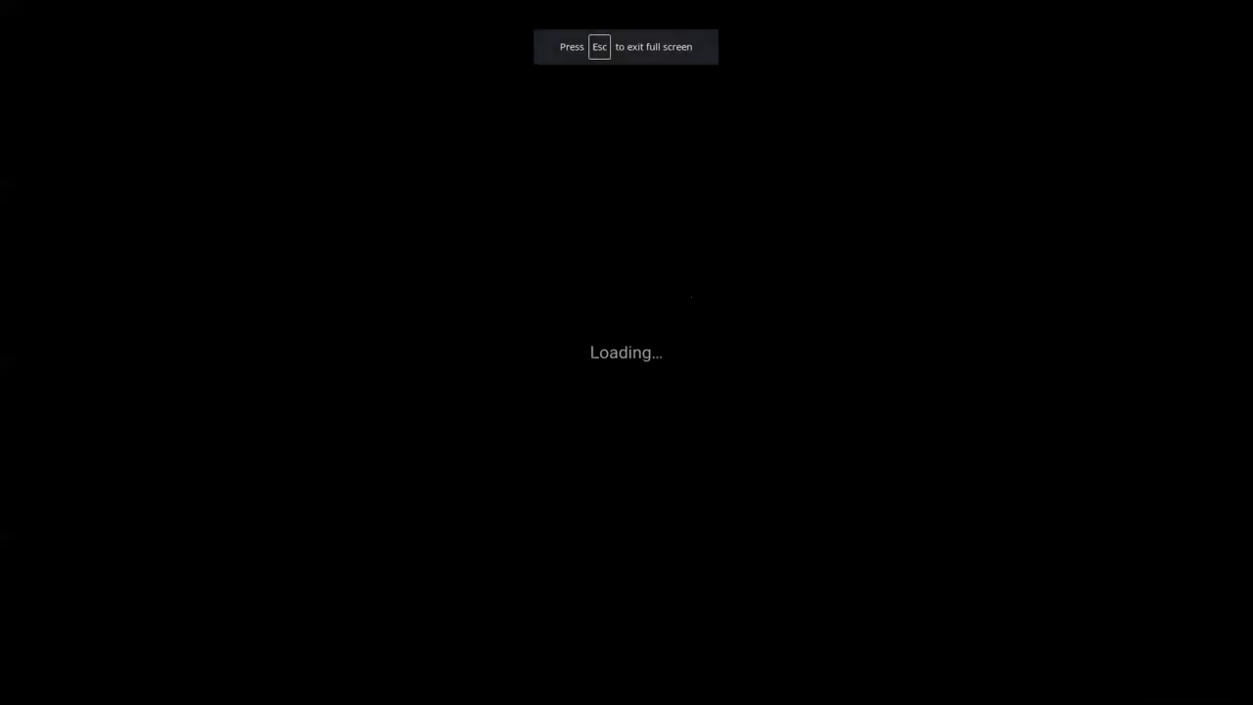